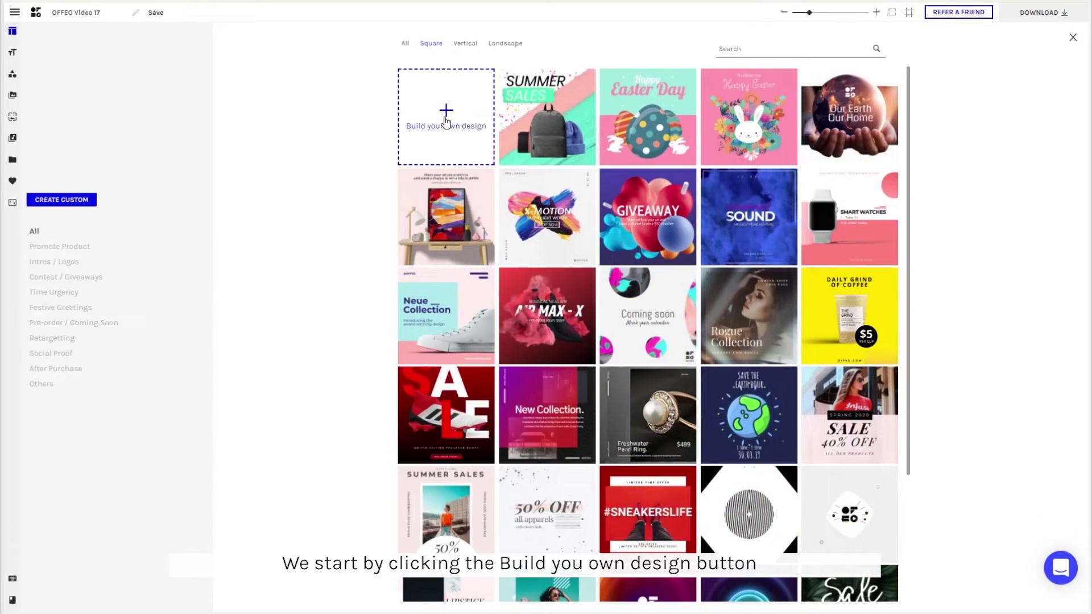
Start a blank custom design sized to the Instagram Story preset, 1080 × 1920.
{"action": "left_click", "coordinate": [446, 118]}
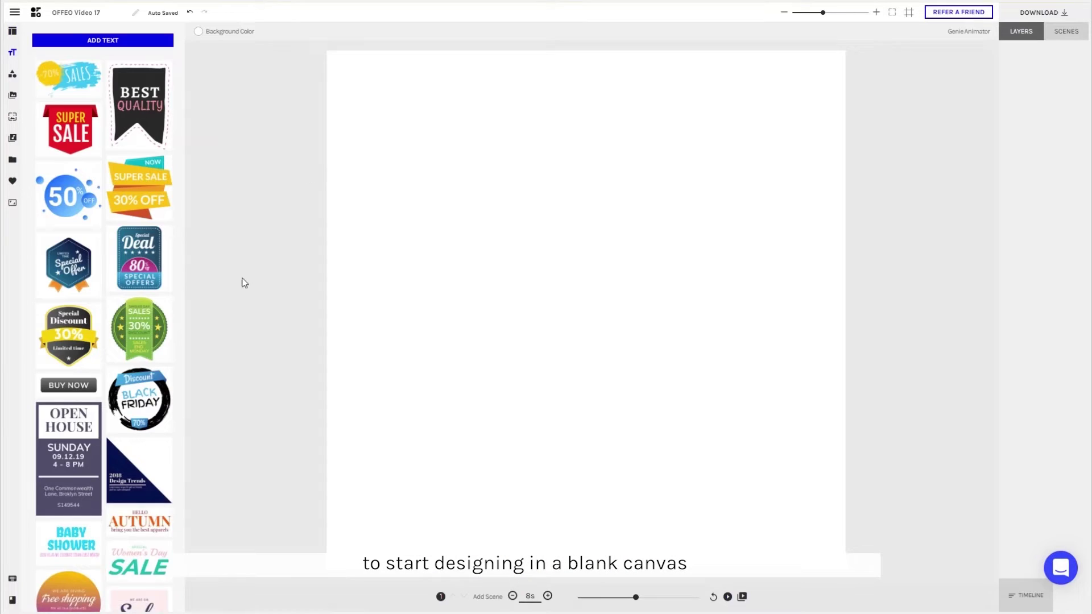
{"action": "left_click", "coordinate": [13, 205]}
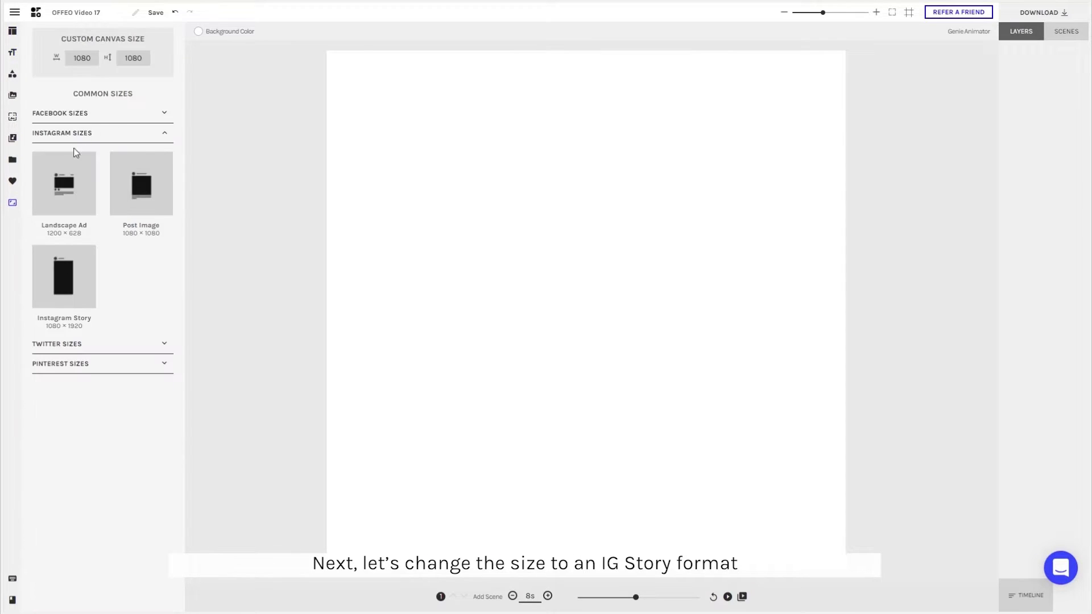
{"action": "left_click", "coordinate": [63, 294]}
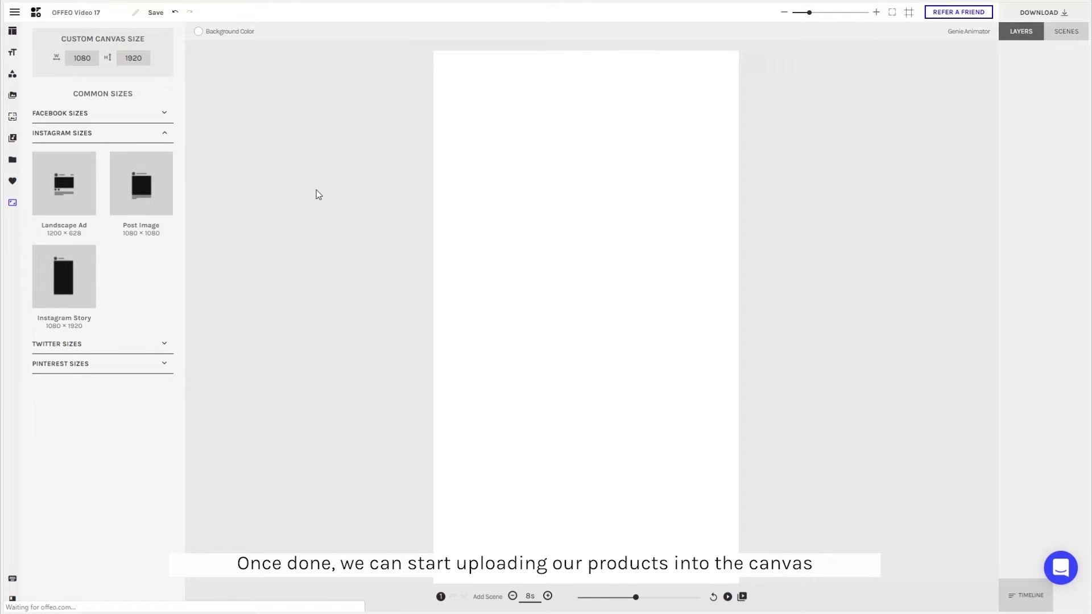
Drag the backpack, beanie and duffel bag images from Explorer onto the canvas.
{"action": "key", "text": "alt+Tab"}
{"action": "key", "text": "ctrl+a"}
{"action": "left_click_drag", "start_coordinate": [966, 438], "coordinate": [549, 304]}
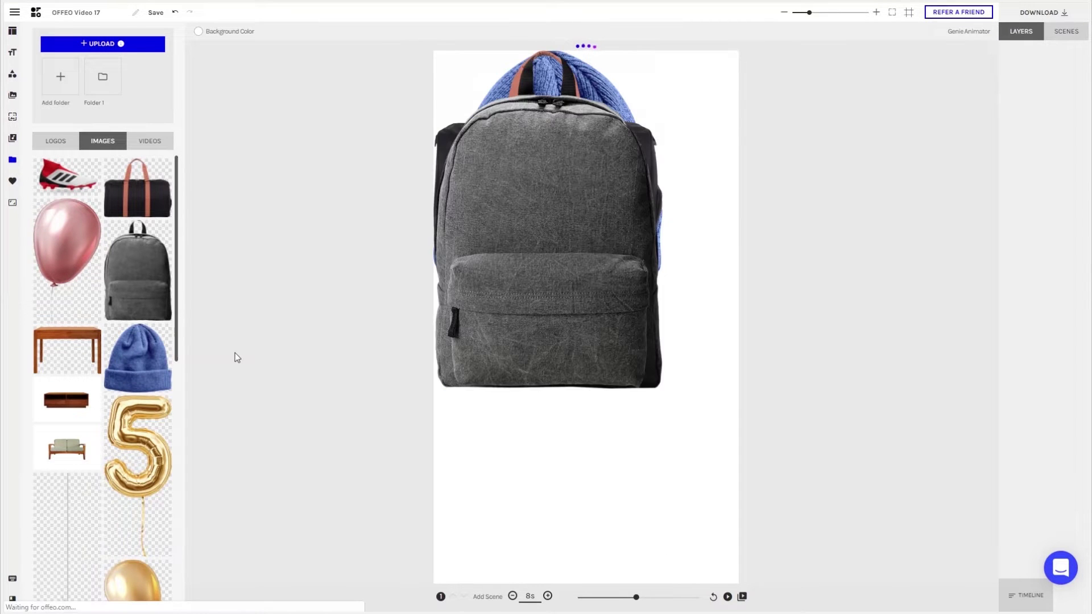
Scale the three product images to about half size and centre them on the canvas.
{"action": "left_click", "coordinate": [1023, 80]}
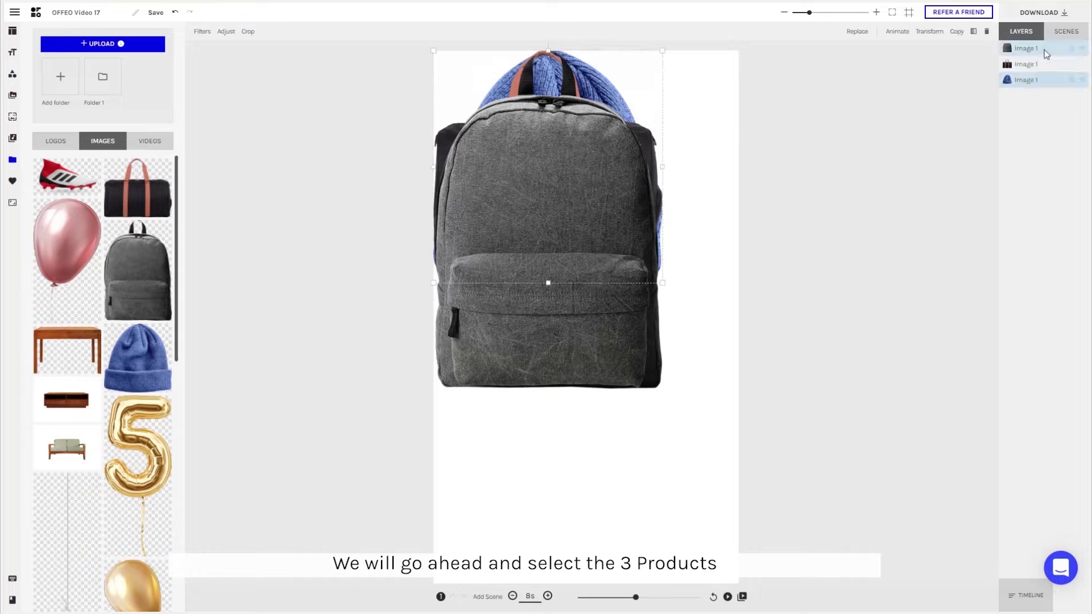
{"action": "left_click", "coordinate": [1048, 49], "text": "shift"}
{"action": "left_click_drag", "start_coordinate": [663, 52], "coordinate": [577, 177]}
{"action": "left_click_drag", "start_coordinate": [500, 305], "coordinate": [582, 336]}
{"action": "left_click", "coordinate": [864, 236]}
Place the beanie right of the backpack and tuck the duffel bag left behind it.
{"action": "left_click_drag", "start_coordinate": [637, 284], "coordinate": [701, 332]}
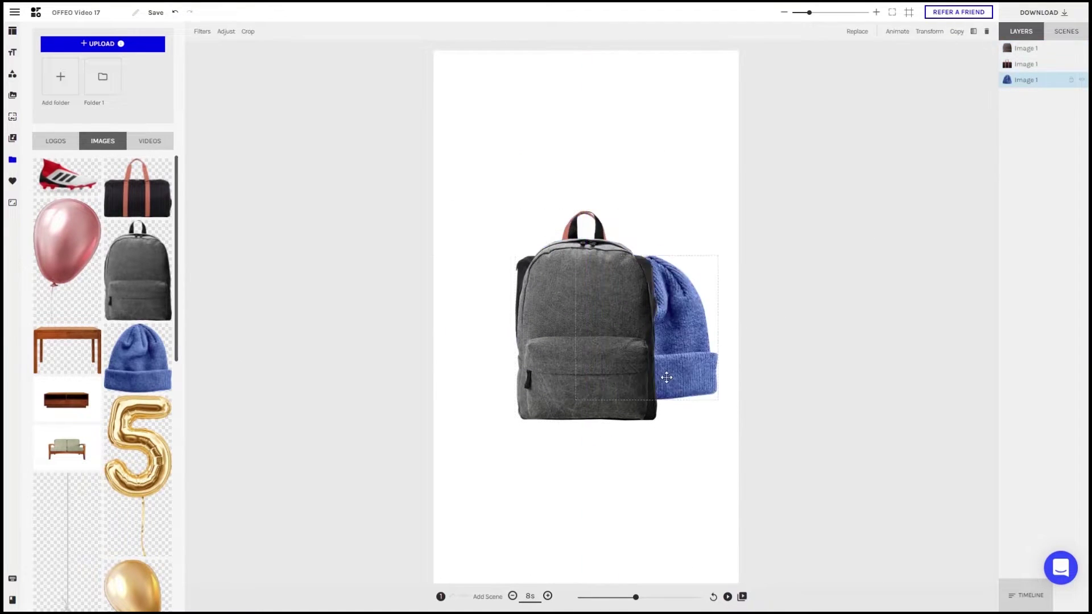
{"action": "left_click", "coordinate": [1024, 64]}
{"action": "left_click_drag", "start_coordinate": [565, 294], "coordinate": [510, 352]}
{"action": "left_click", "coordinate": [616, 244]}
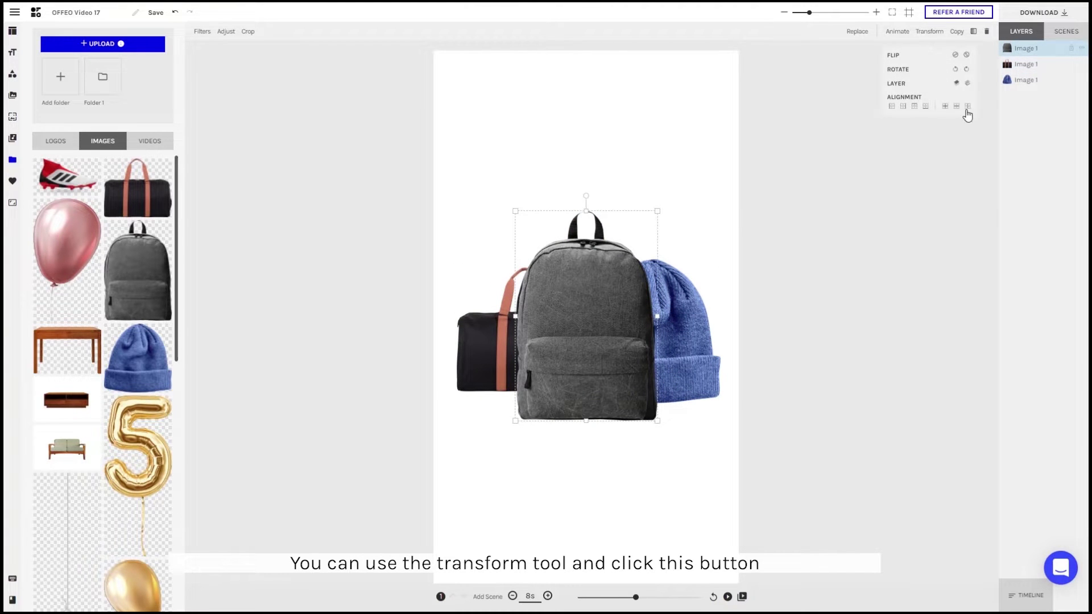
{"action": "left_click", "coordinate": [831, 437]}
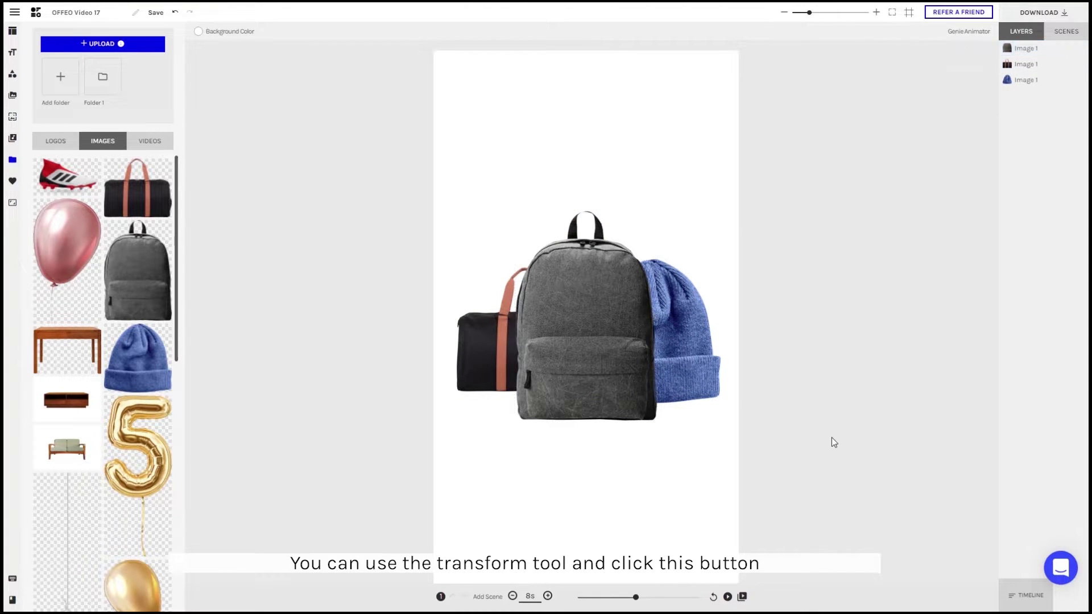
Set the canvas background to light pink #ffeded and browse the Graphics library toward Paint.
{"action": "left_click", "coordinate": [198, 36]}
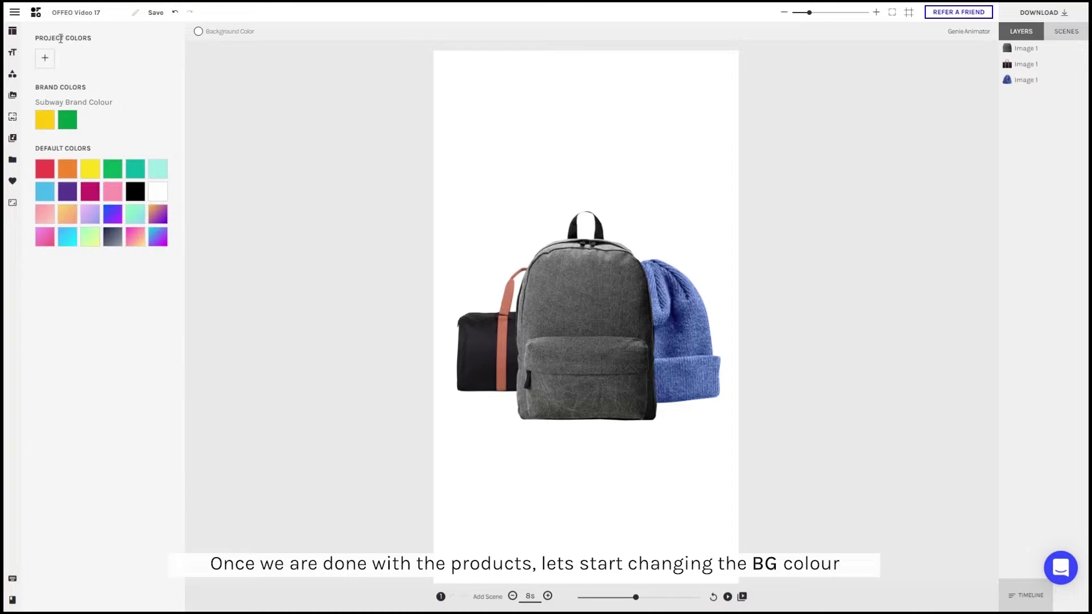
{"action": "left_click", "coordinate": [47, 64]}
{"action": "left_click_drag", "start_coordinate": [40, 127], "coordinate": [43, 109]}
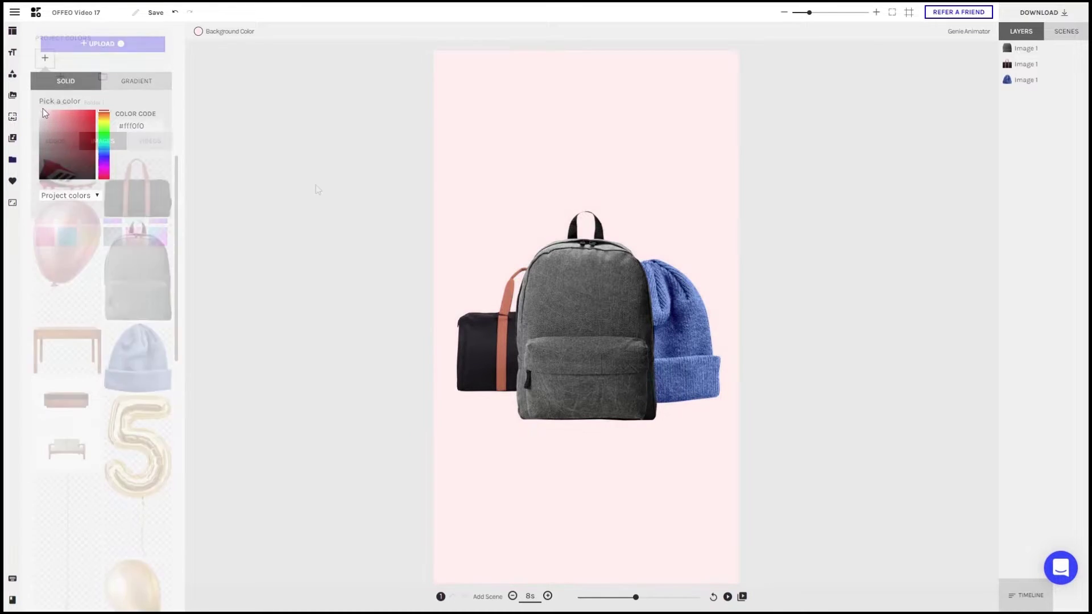
{"action": "left_click", "coordinate": [11, 73]}
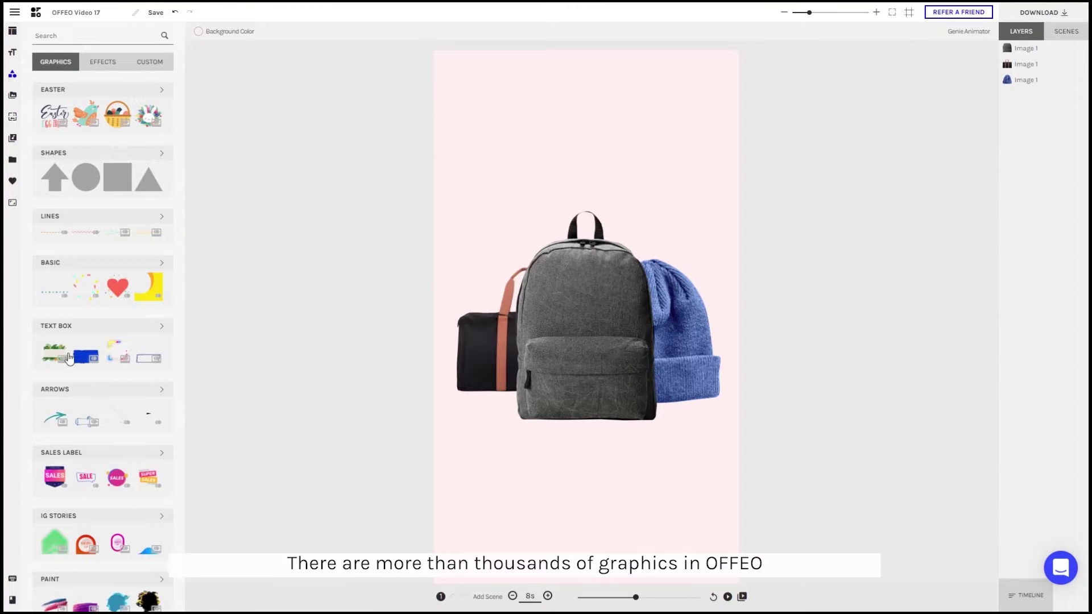
{"action": "scroll", "coordinate": [98, 324], "scroll_direction": "down", "scroll_amount": 3}
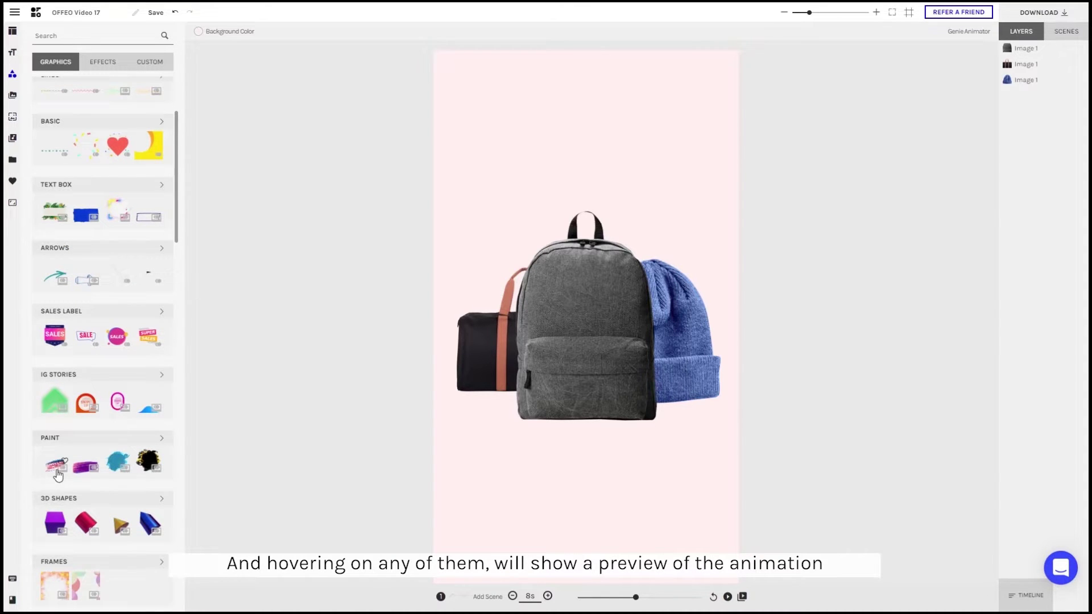
Add the yellow paint stroke from the PAINT pack and send it behind the products.
{"action": "left_click", "coordinate": [127, 438]}
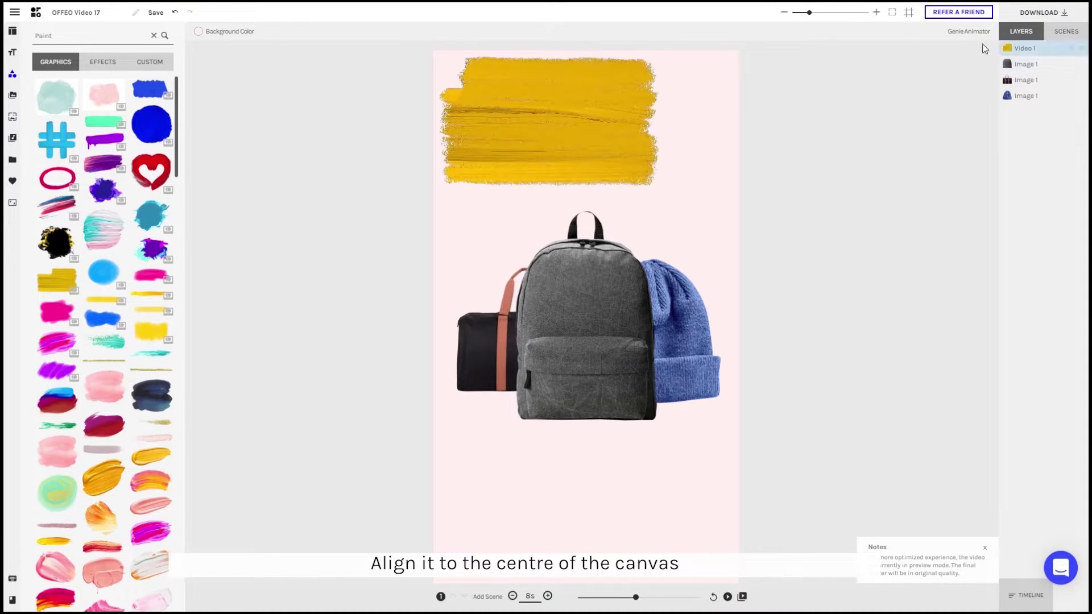
{"action": "left_click", "coordinate": [558, 139]}
{"action": "left_click_drag", "start_coordinate": [549, 132], "coordinate": [565, 339]}
{"action": "left_click_drag", "start_coordinate": [1032, 49], "coordinate": [1032, 97]}
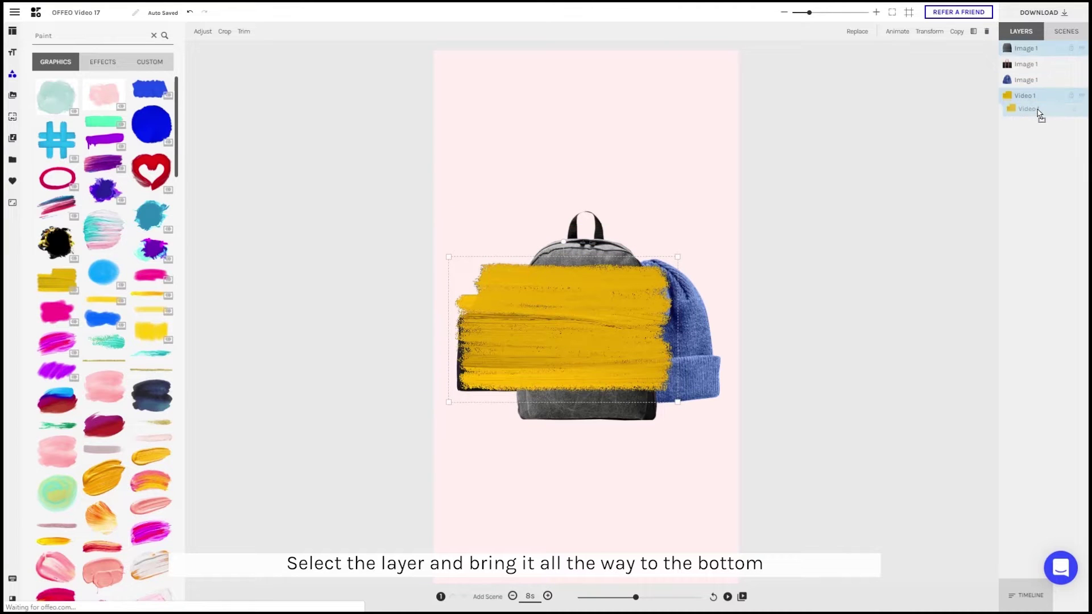
Enlarge the yellow stroke, tilt it diagonally and move it across the lower canvas.
{"action": "mouse_move", "coordinate": [678, 258]}
{"action": "left_mouse_down"}
{"action": "mouse_move", "coordinate": [887, 151]}
{"action": "mouse_move", "coordinate": [865, 178]}
{"action": "mouse_move", "coordinate": [934, 128]}
{"action": "left_mouse_up"}
{"action": "left_click_drag", "start_coordinate": [714, 254], "coordinate": [654, 339]}
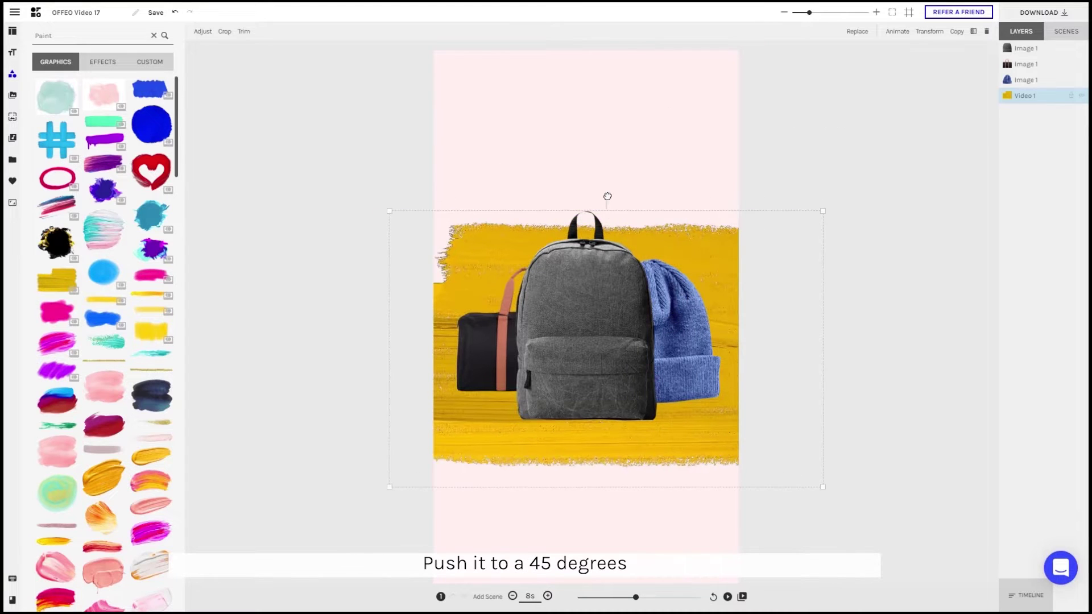
{"action": "left_click_drag", "start_coordinate": [606, 195], "coordinate": [547, 206]}
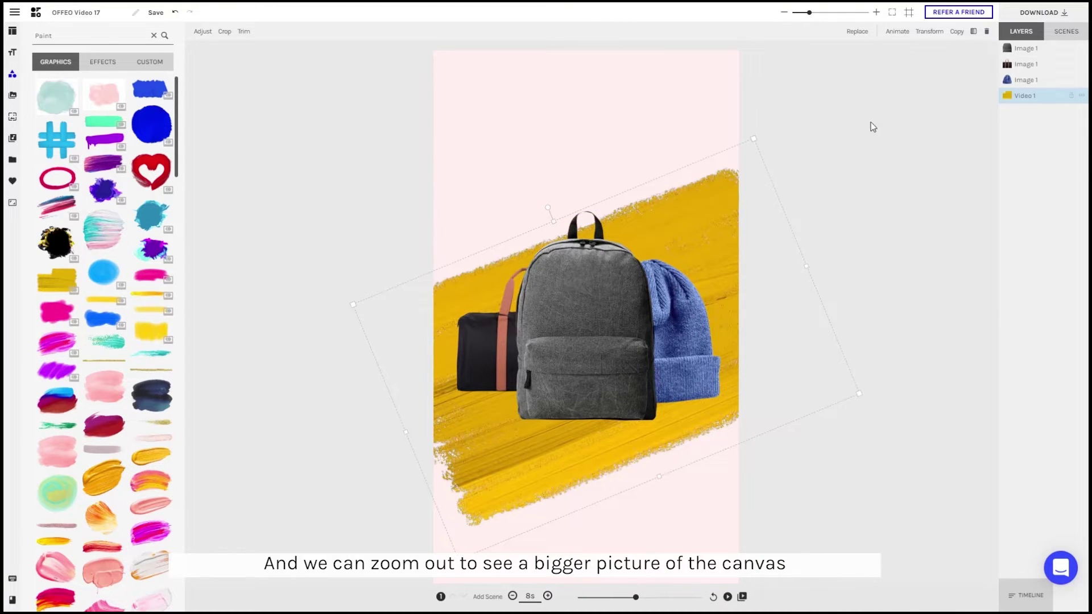
{"action": "left_click", "coordinate": [785, 12]}
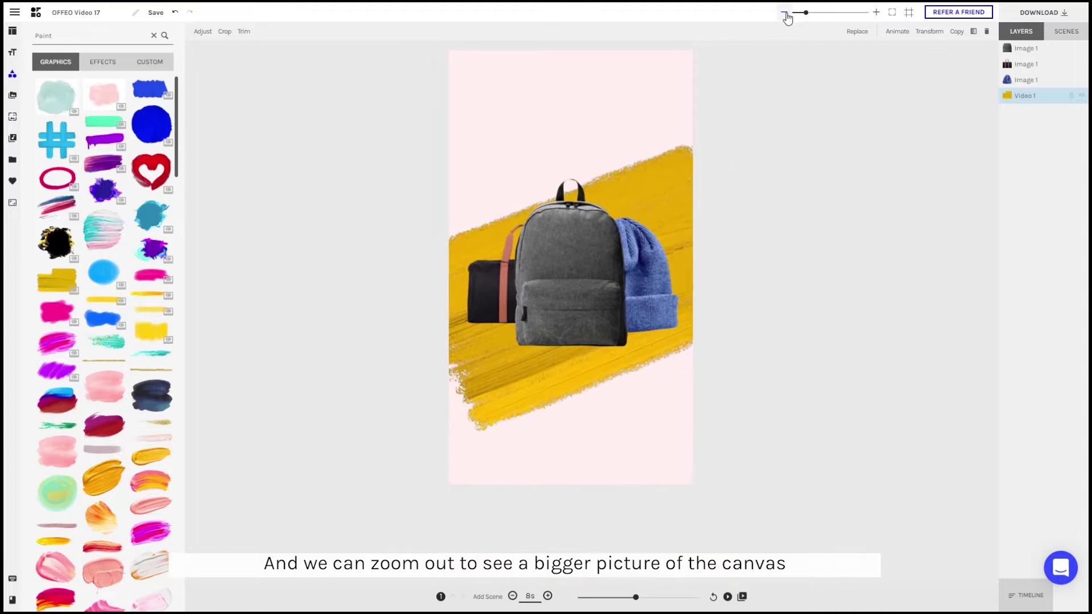
{"action": "left_click_drag", "start_coordinate": [480, 458], "coordinate": [379, 534]}
{"action": "mouse_move", "coordinate": [485, 390]}
{"action": "left_mouse_down"}
{"action": "mouse_move", "coordinate": [563, 404]}
{"action": "mouse_move", "coordinate": [574, 434]}
{"action": "left_mouse_up"}
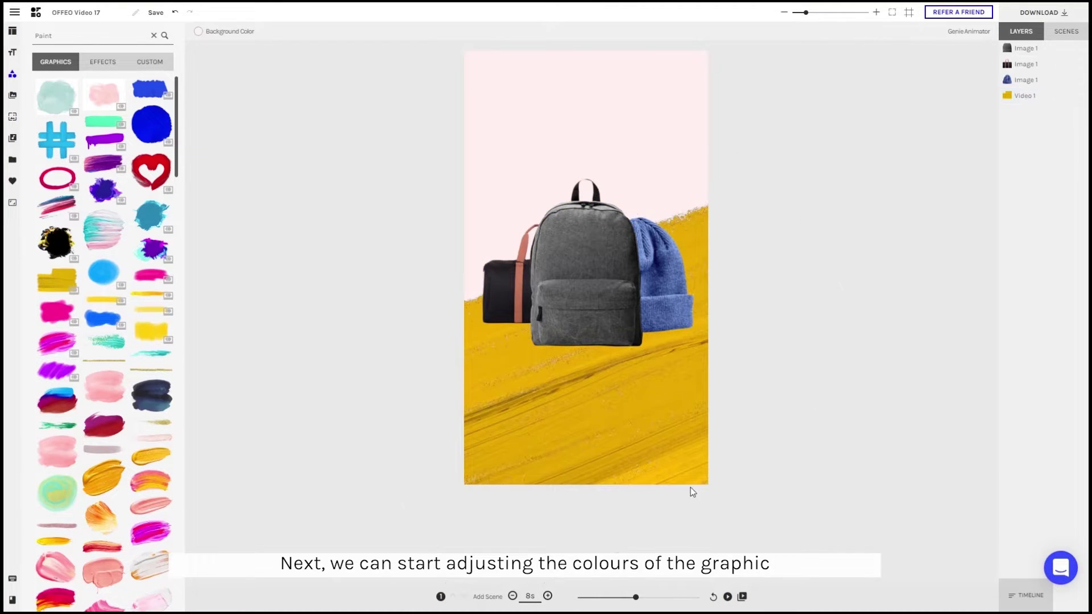
Shift the paint stroke's hue in Adjust so it turns cyan.
{"action": "left_click", "coordinate": [599, 445]}
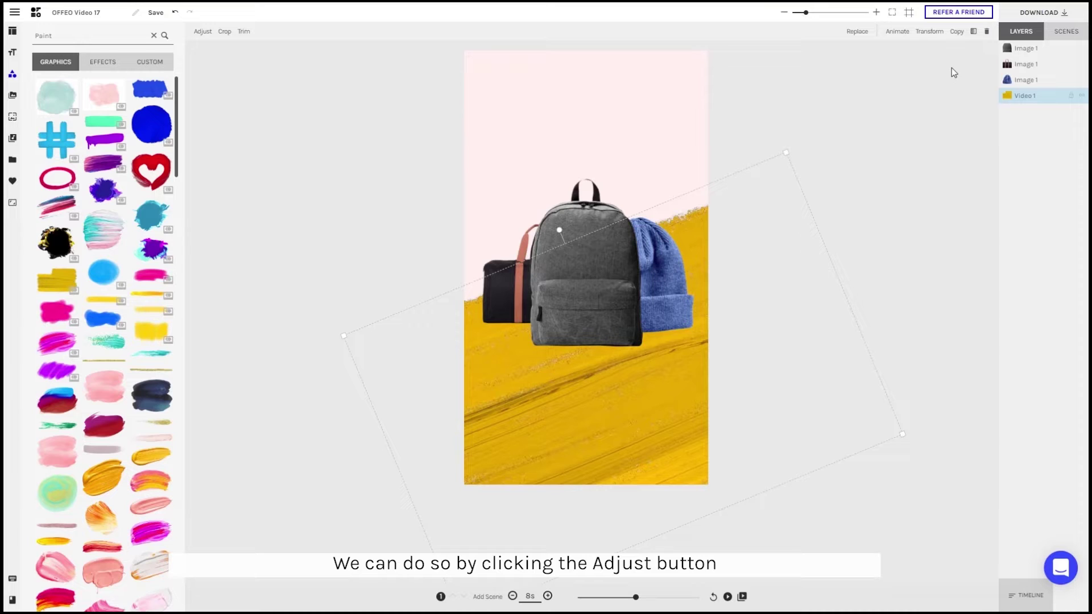
{"action": "left_click", "coordinate": [203, 33]}
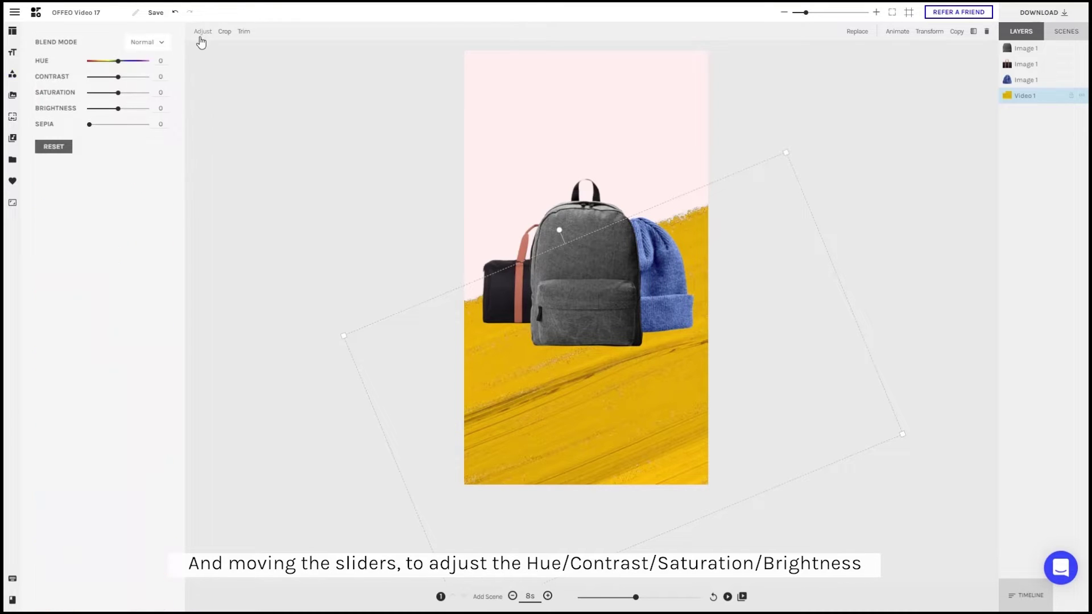
{"action": "left_click_drag", "start_coordinate": [118, 61], "coordinate": [132, 61]}
{"action": "left_click", "coordinate": [906, 188]}
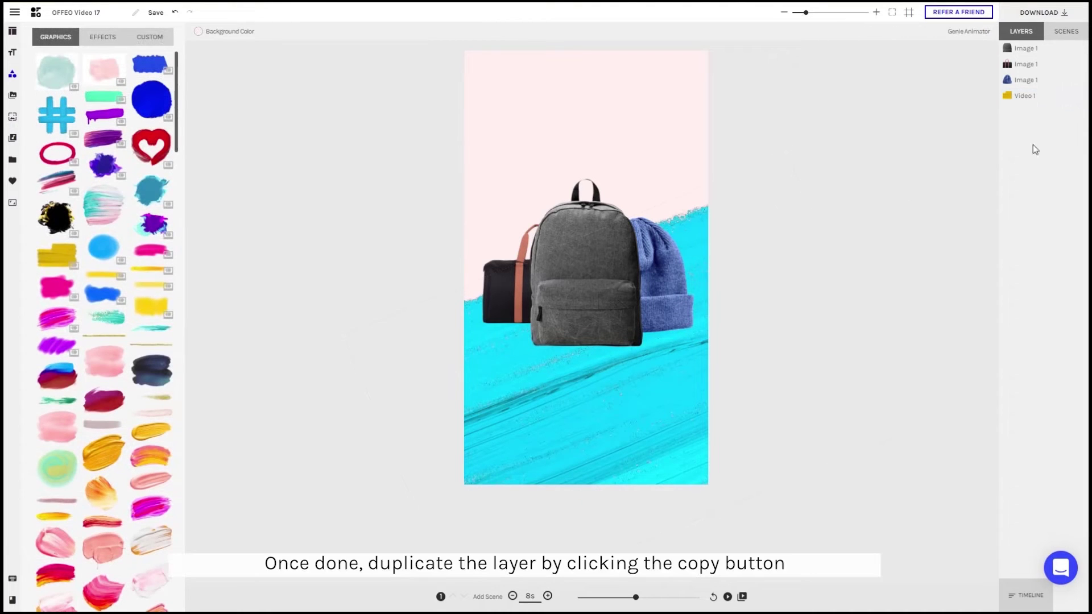
Duplicate the cyan stroke, move the copy slightly lower, and shift its hue to pink.
{"action": "left_click", "coordinate": [1032, 97]}
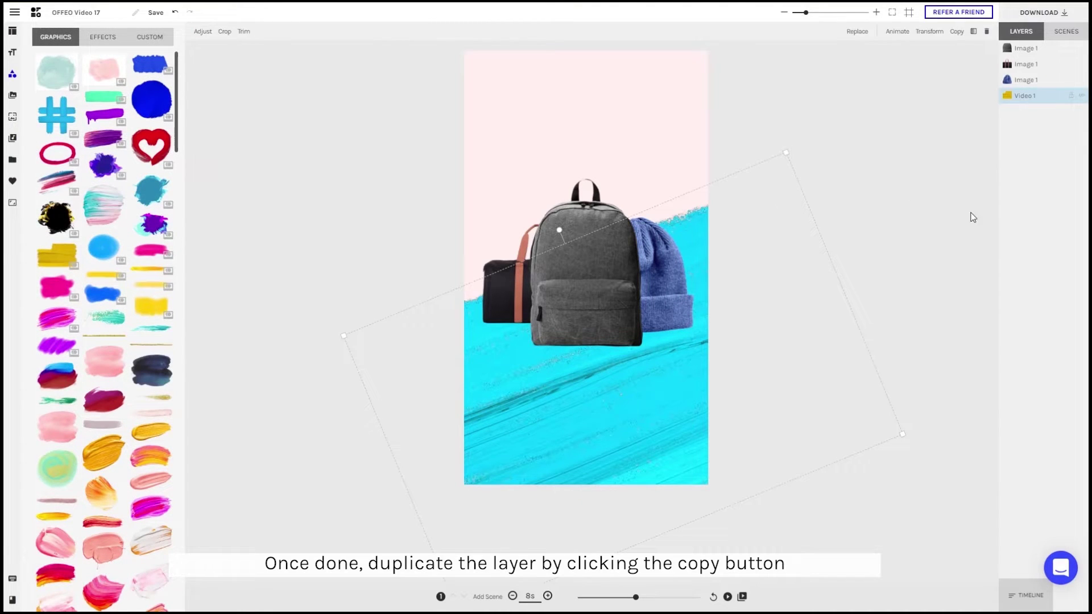
{"action": "left_click", "coordinate": [960, 39]}
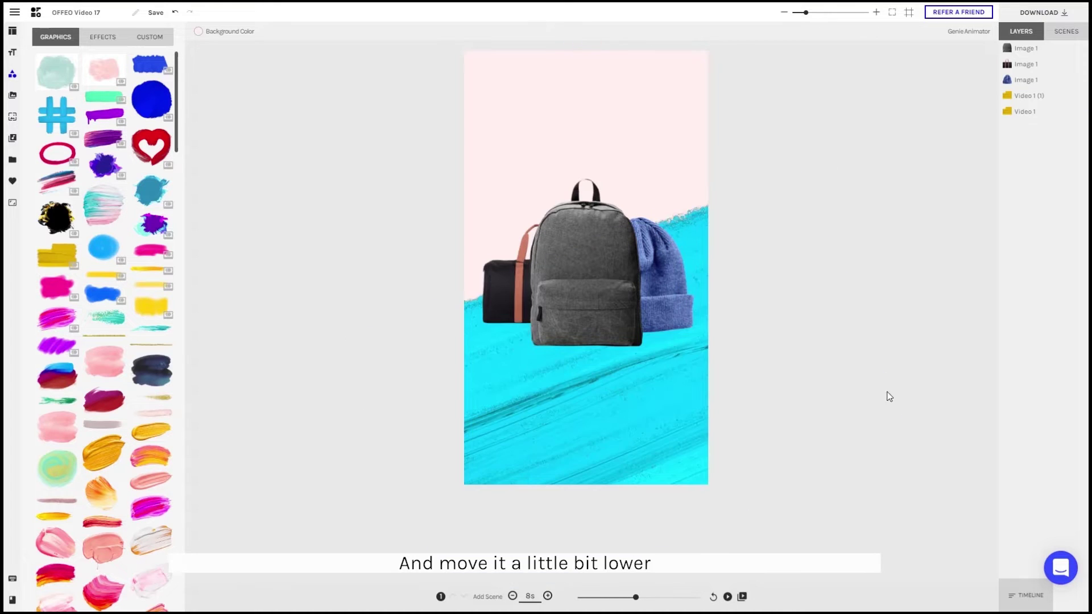
{"action": "left_click_drag", "start_coordinate": [650, 420], "coordinate": [670, 458]}
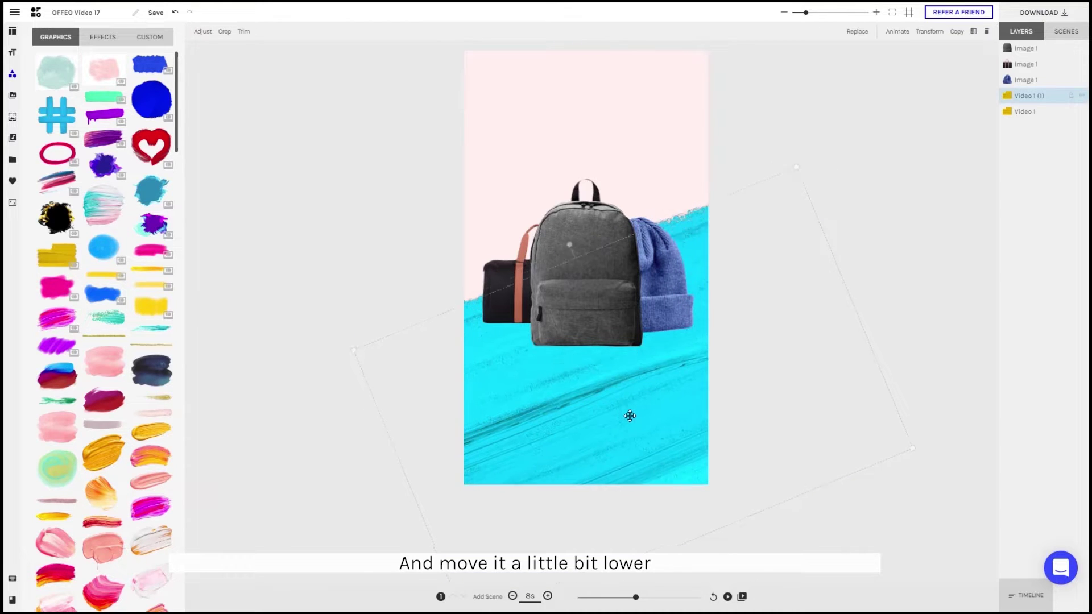
{"action": "left_click", "coordinate": [196, 34]}
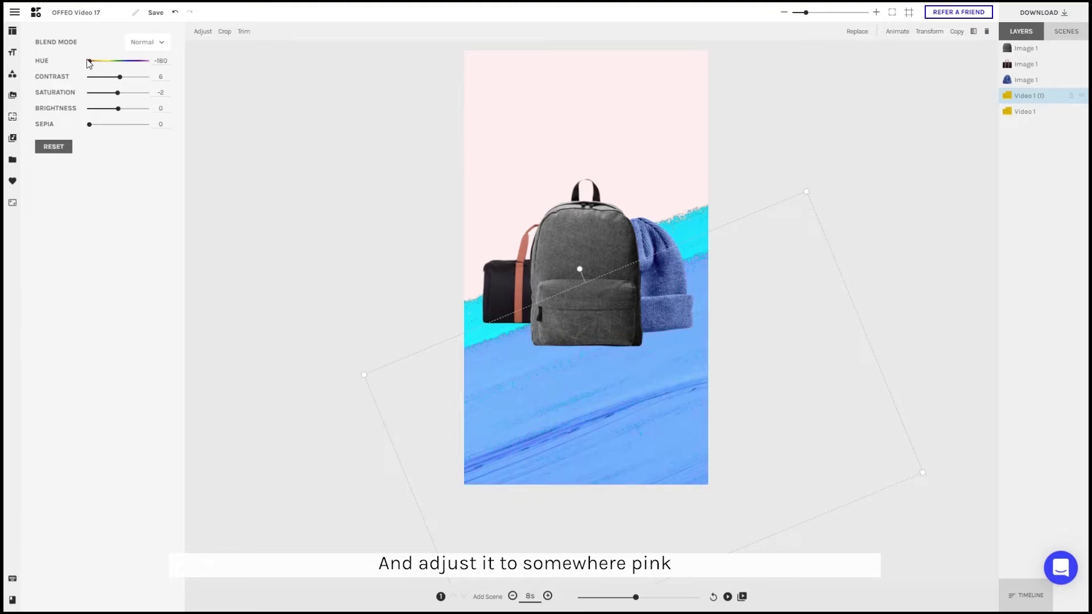
{"action": "left_click_drag", "start_coordinate": [91, 62], "coordinate": [108, 63]}
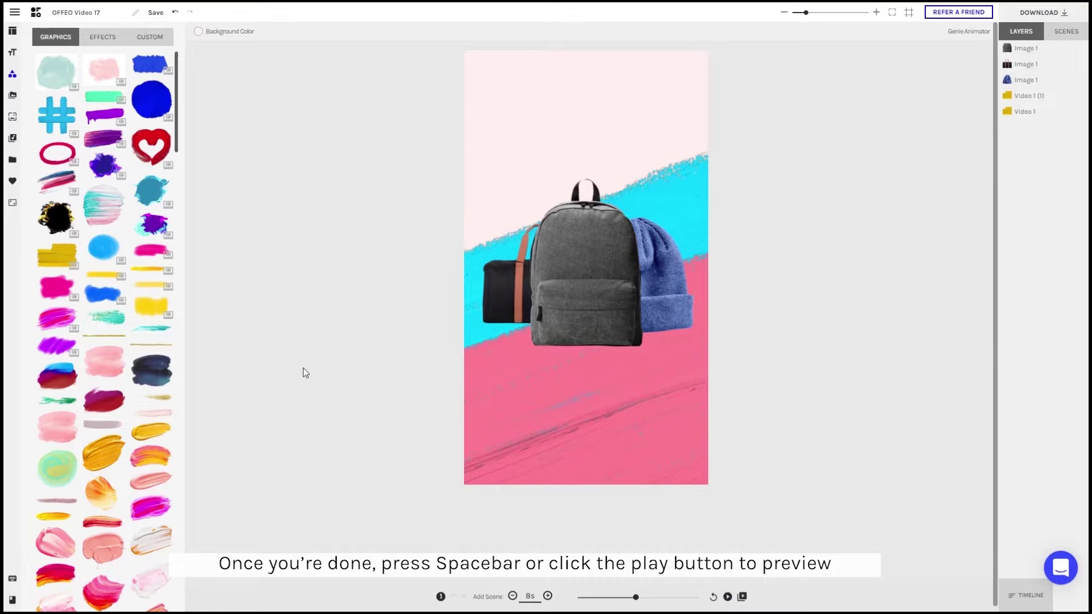
Set the pink stroke copy's In Start to 0.3s and preview the staggered animation.
{"action": "key", "text": "space"}
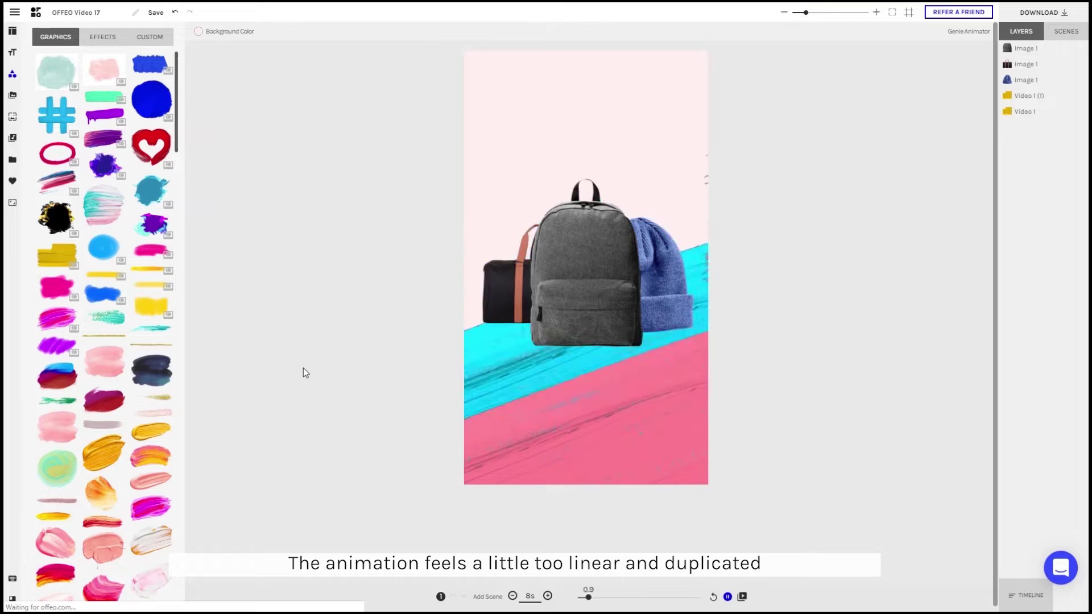
{"action": "key", "text": "space"}
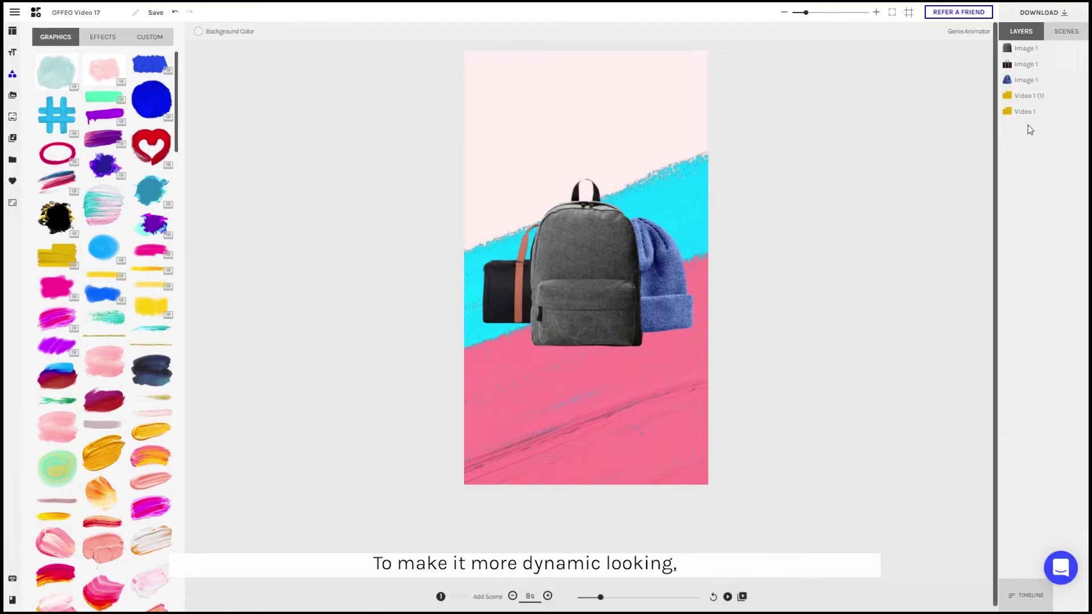
{"action": "left_click", "coordinate": [1025, 98]}
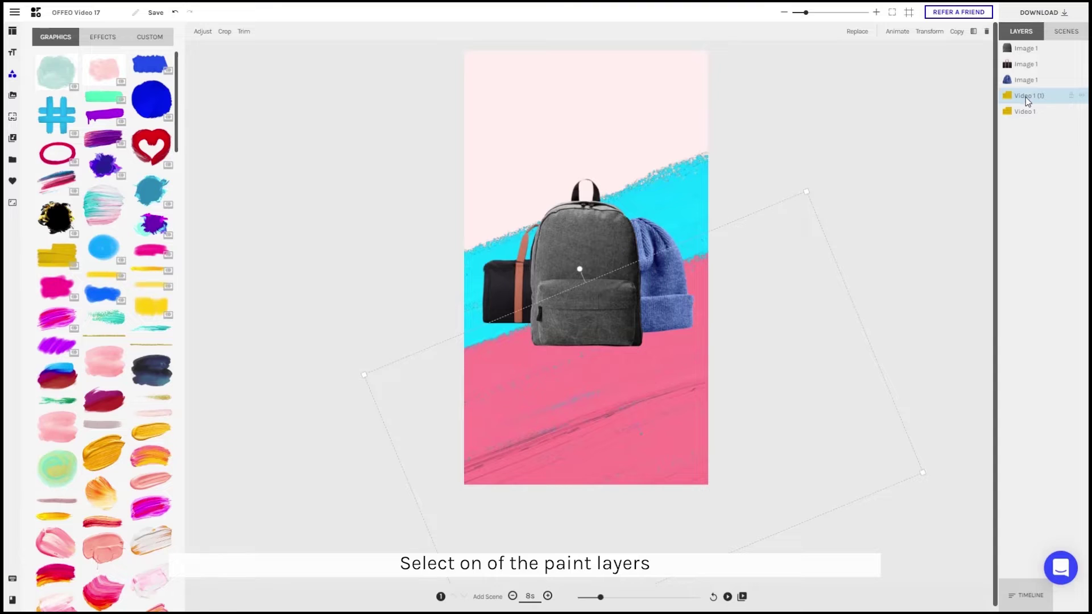
{"action": "left_click", "coordinate": [897, 31]}
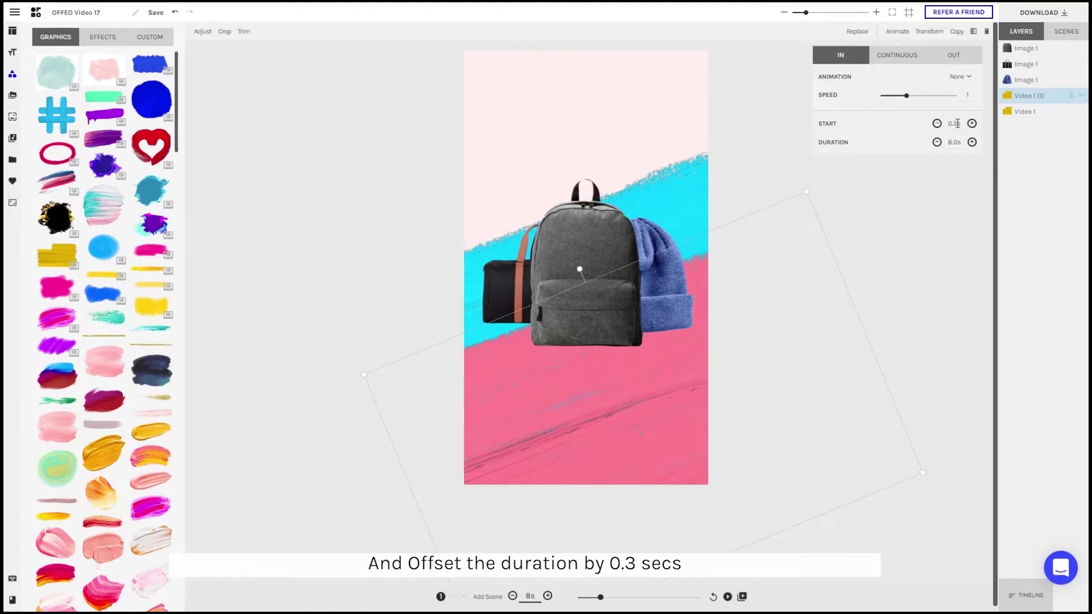
{"action": "key", "text": "space"}
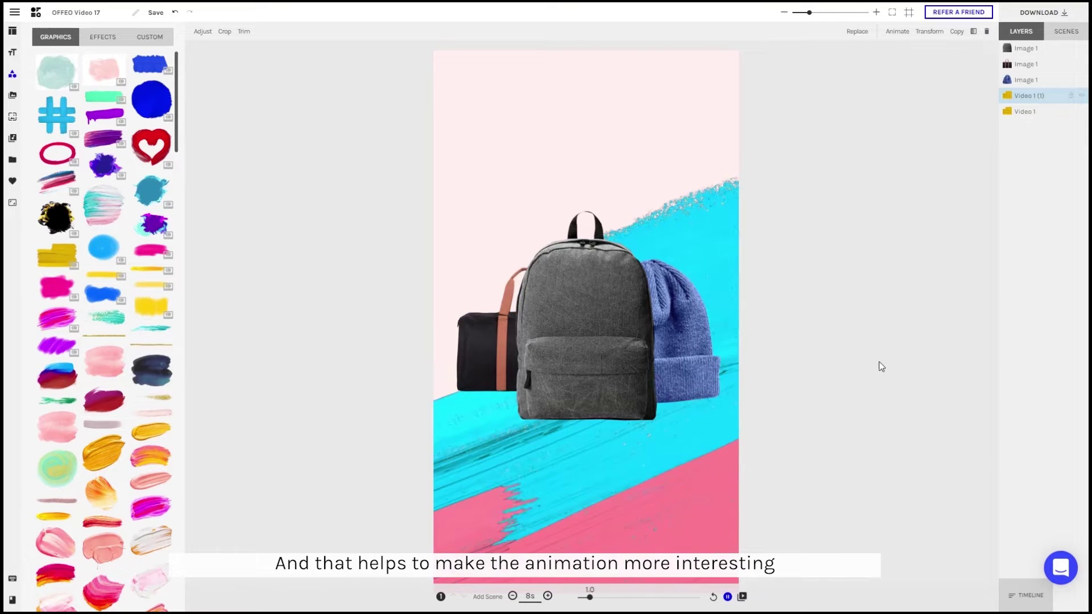
Add the Confetti V2 overlay, stretch it over the whole canvas, and move it to the bottom layer.
{"action": "left_click", "coordinate": [877, 326]}
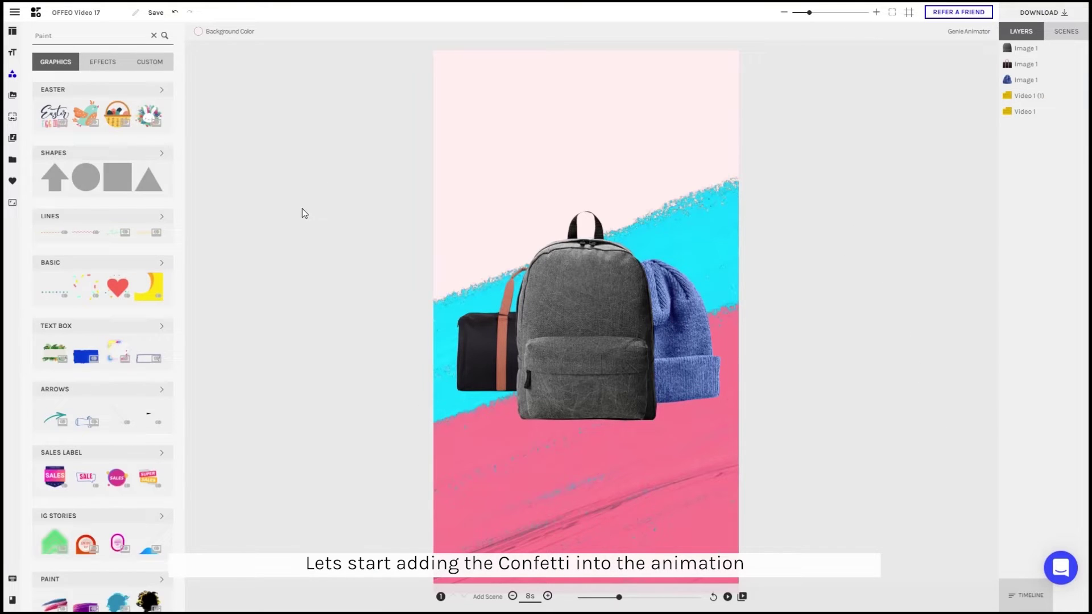
{"action": "scroll", "coordinate": [58, 443], "scroll_direction": "down", "scroll_amount": 7}
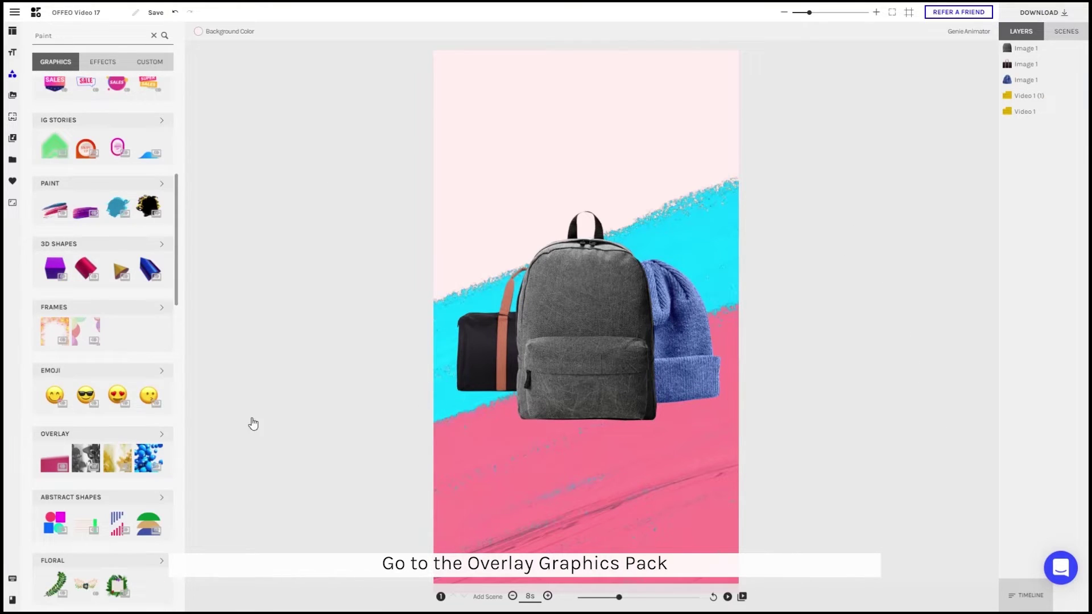
{"action": "left_click", "coordinate": [161, 434]}
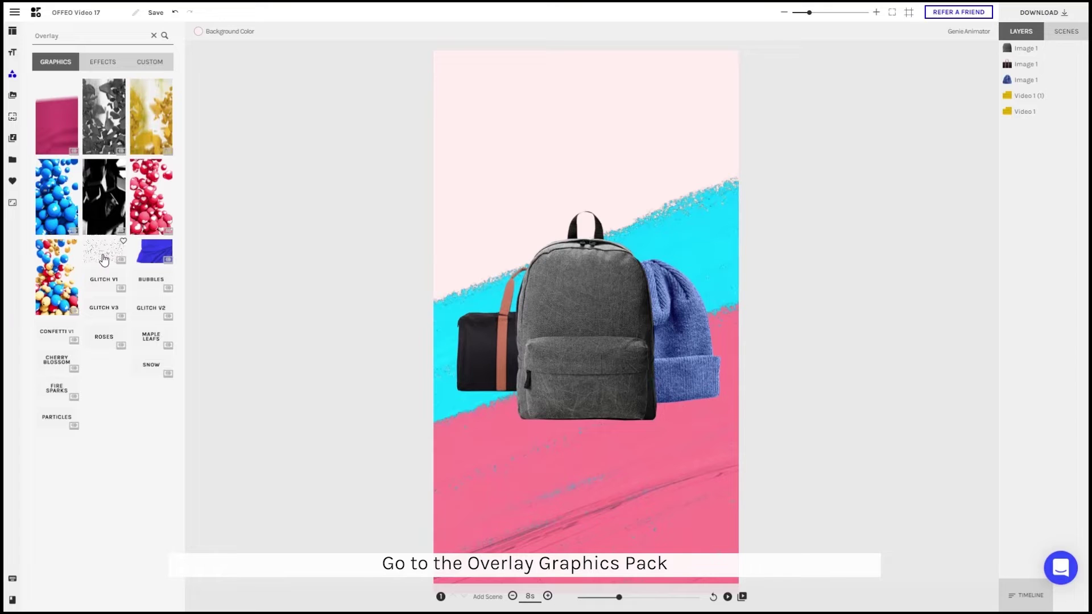
{"action": "left_click", "coordinate": [116, 265]}
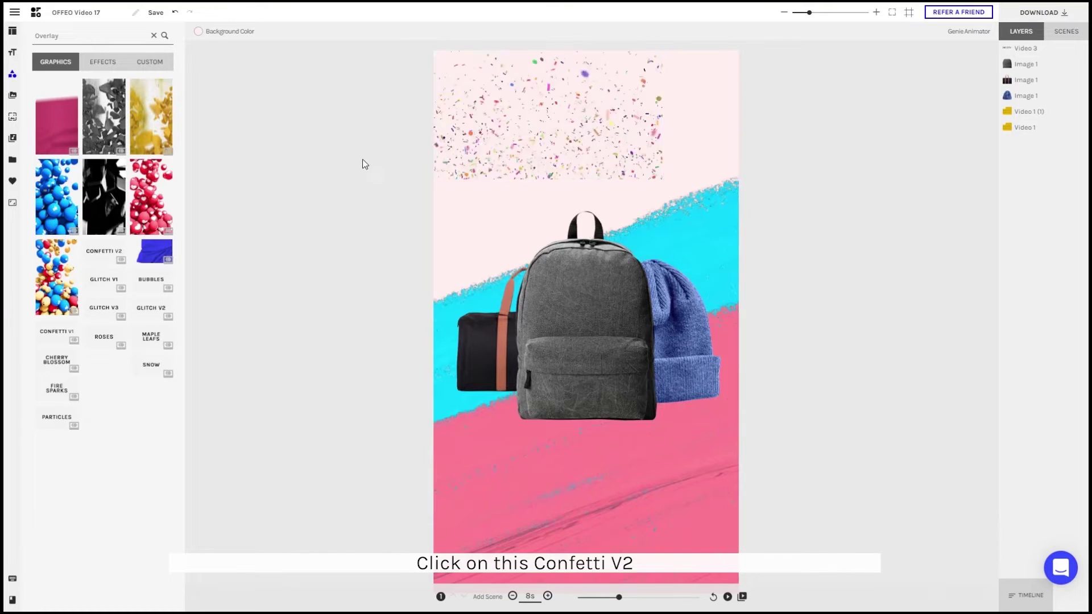
{"action": "mouse_move", "coordinate": [552, 149]}
{"action": "left_mouse_down"}
{"action": "mouse_move", "coordinate": [559, 161]}
{"action": "mouse_move", "coordinate": [551, 148]}
{"action": "left_mouse_up"}
{"action": "left_click_drag", "start_coordinate": [663, 180], "coordinate": [924, 606]}
{"action": "left_click_drag", "start_coordinate": [1023, 46], "coordinate": [1030, 142]}
Replay the animation from the start to check the confetti.
{"action": "left_click", "coordinate": [277, 411]}
{"action": "left_click", "coordinate": [714, 597]}
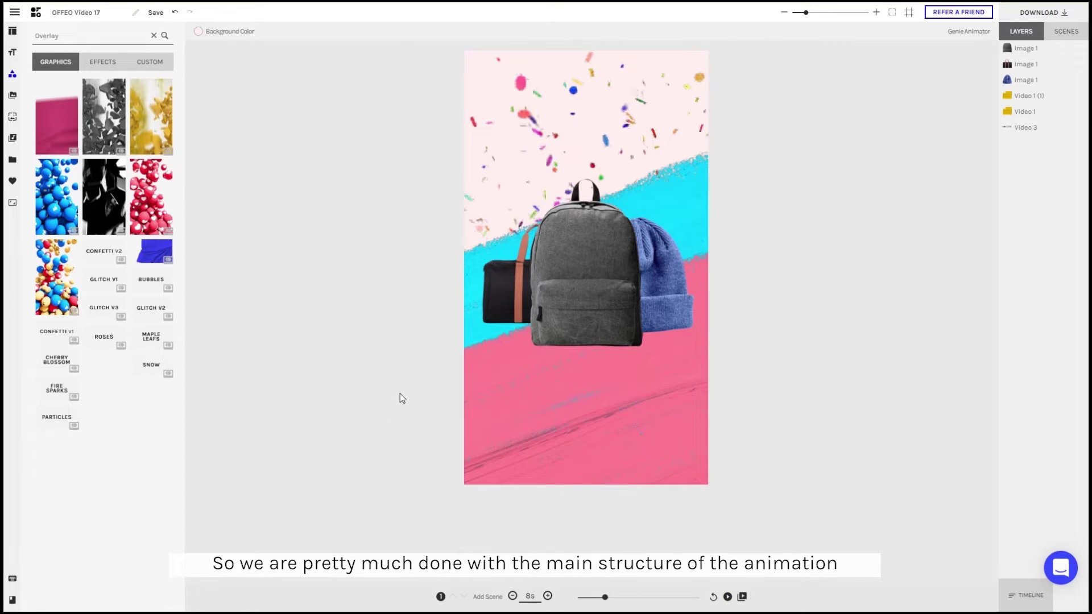
{"action": "key", "text": "space"}
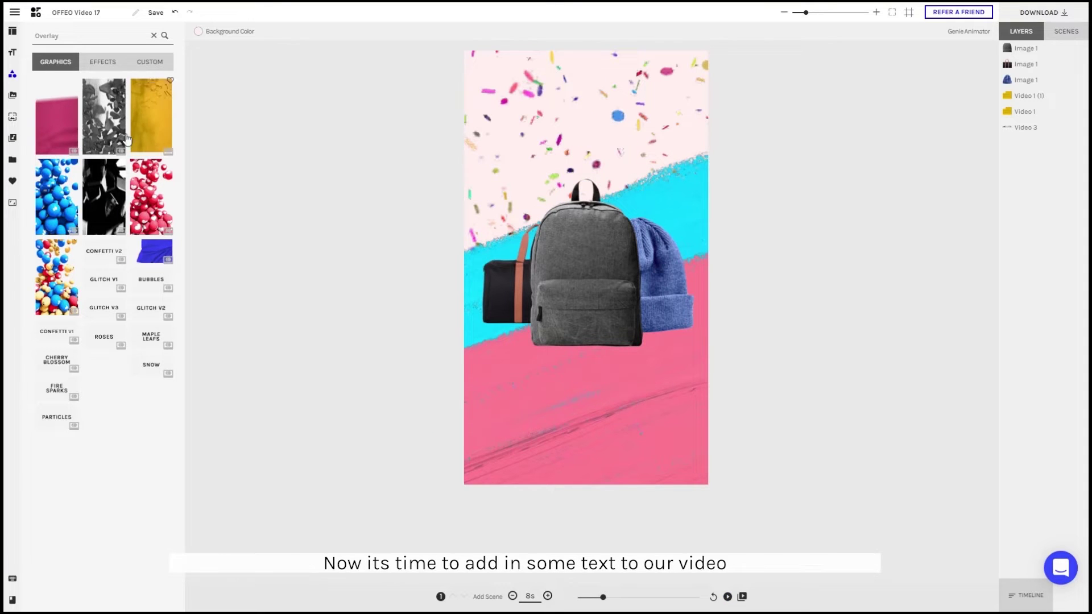
Add a 'SUMMER' text near the top in Poppins, enlarged and coloured dark grey.
{"action": "left_click", "coordinate": [11, 54]}
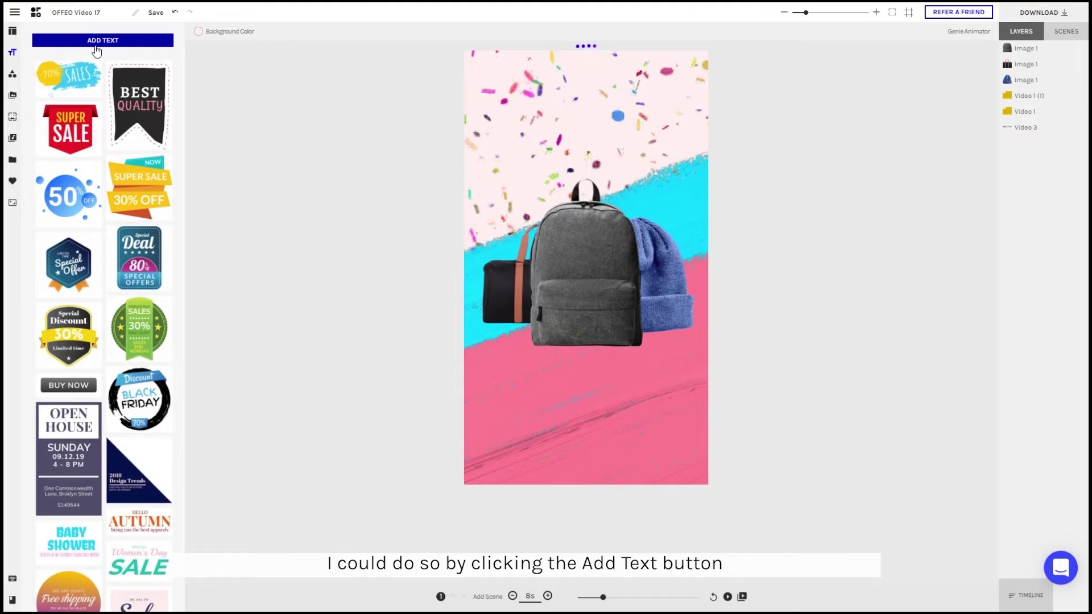
{"action": "left_click_drag", "start_coordinate": [595, 267], "coordinate": [594, 105]}
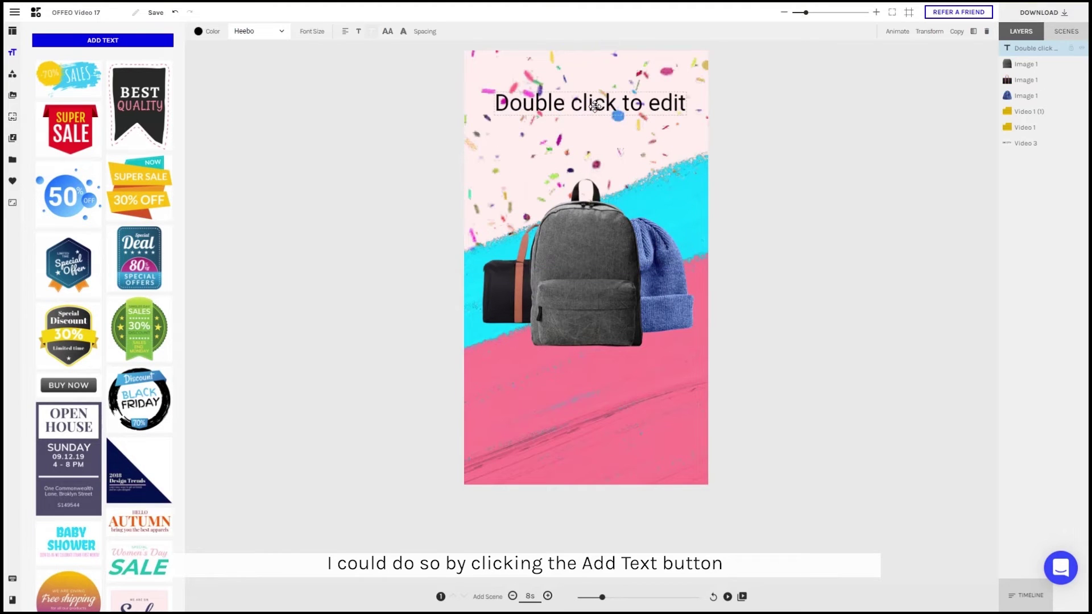
{"action": "key", "text": "ctrl+a"}
{"action": "type", "text": "SUMMER"}
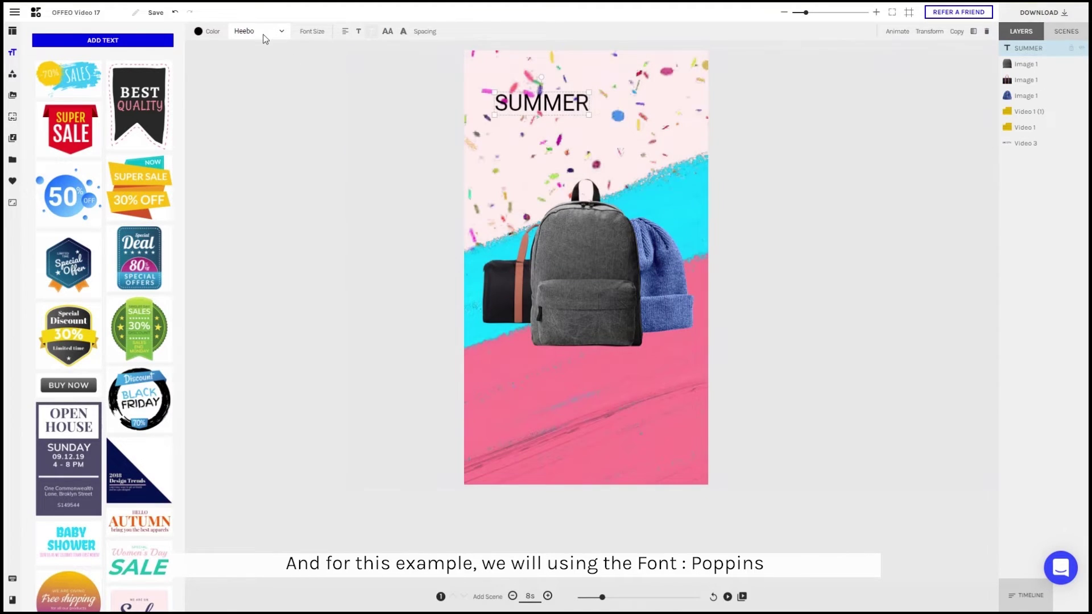
{"action": "left_click", "coordinate": [265, 33]}
{"action": "type", "text": "popp"}
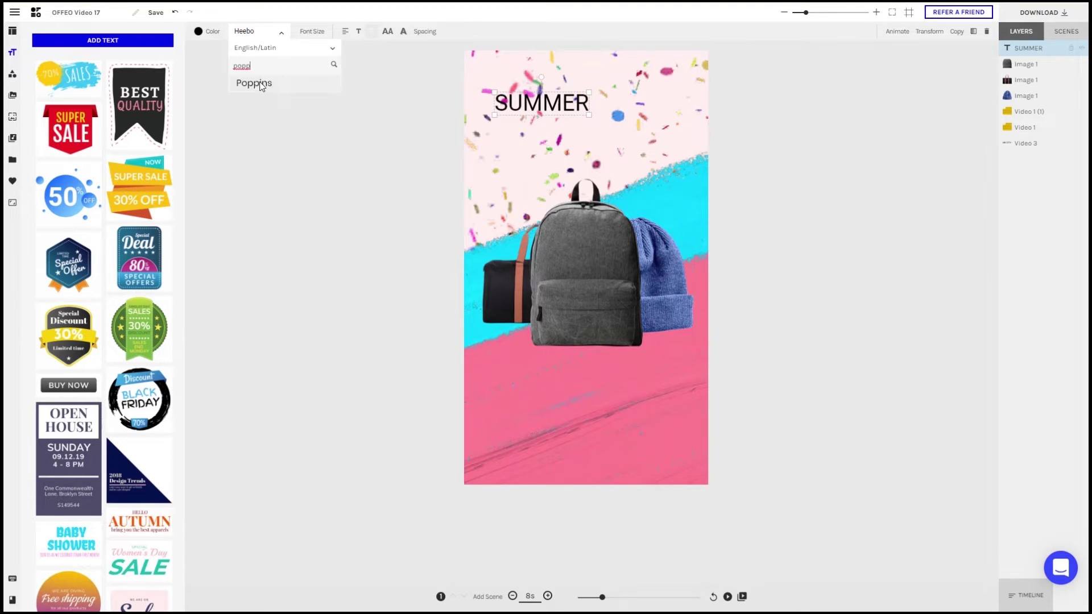
{"action": "left_click", "coordinate": [254, 84]}
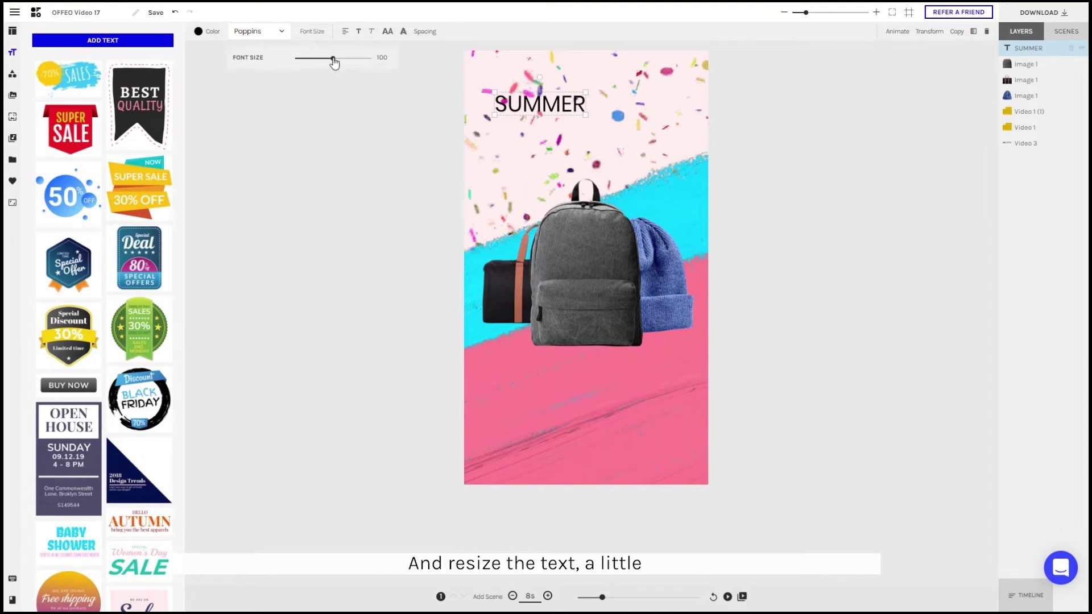
{"action": "left_click_drag", "start_coordinate": [334, 63], "coordinate": [349, 61]}
{"action": "left_click", "coordinate": [205, 31]}
{"action": "left_click", "coordinate": [38, 165]}
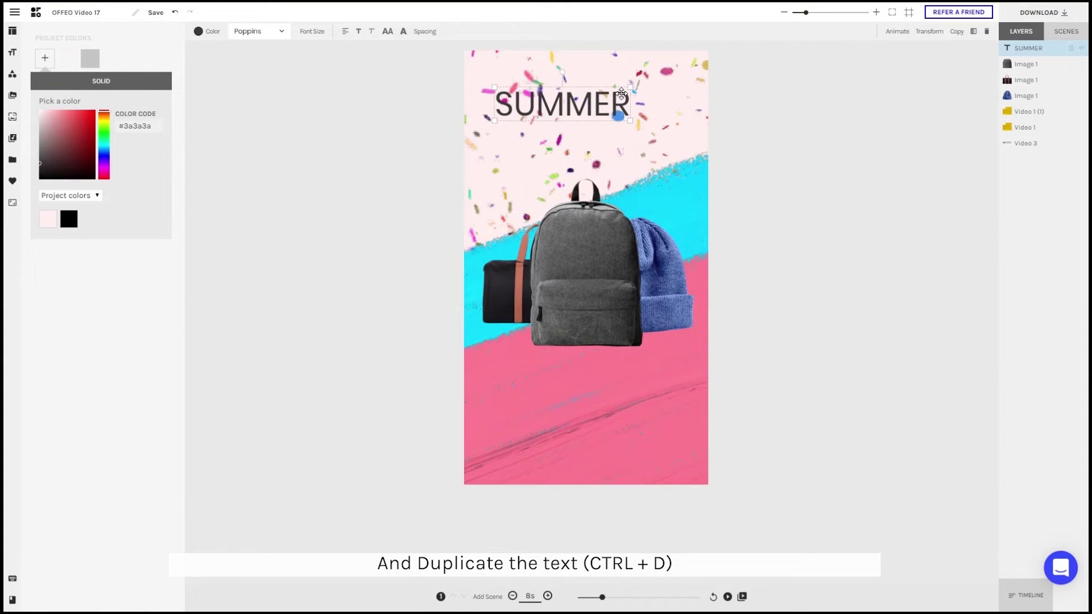
{"action": "left_click_drag", "start_coordinate": [569, 107], "coordinate": [568, 103]}
Duplicate the text as 'SALES' below SUMMER and make it bold.
{"action": "key", "text": "ctrl+d"}
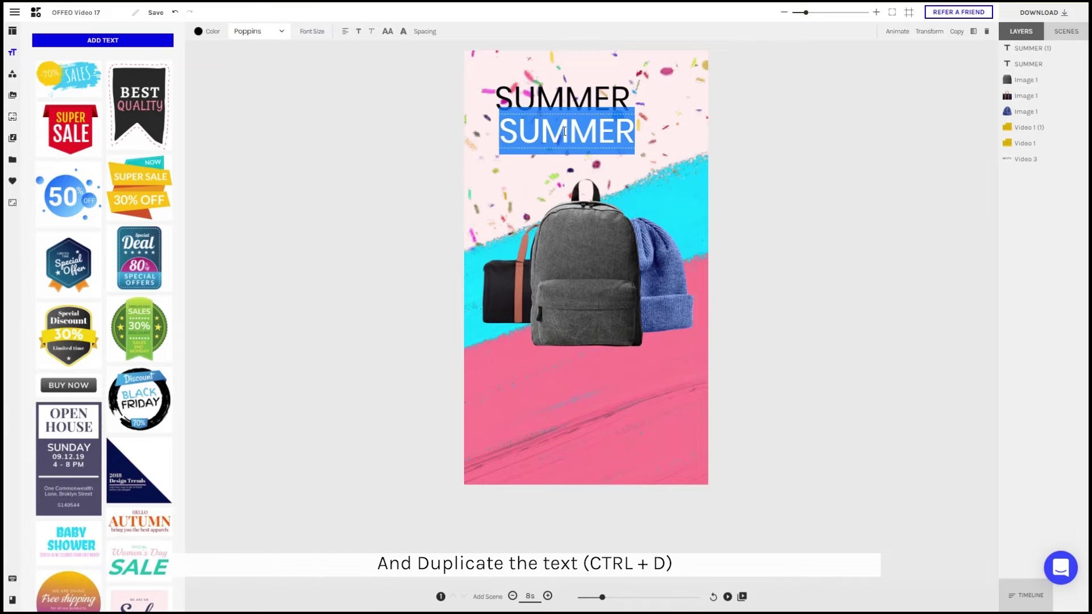
{"action": "type", "text": "SALES"}
{"action": "left_click", "coordinate": [925, 200]}
{"action": "left_click", "coordinate": [567, 139]}
{"action": "left_click", "coordinate": [358, 31]}
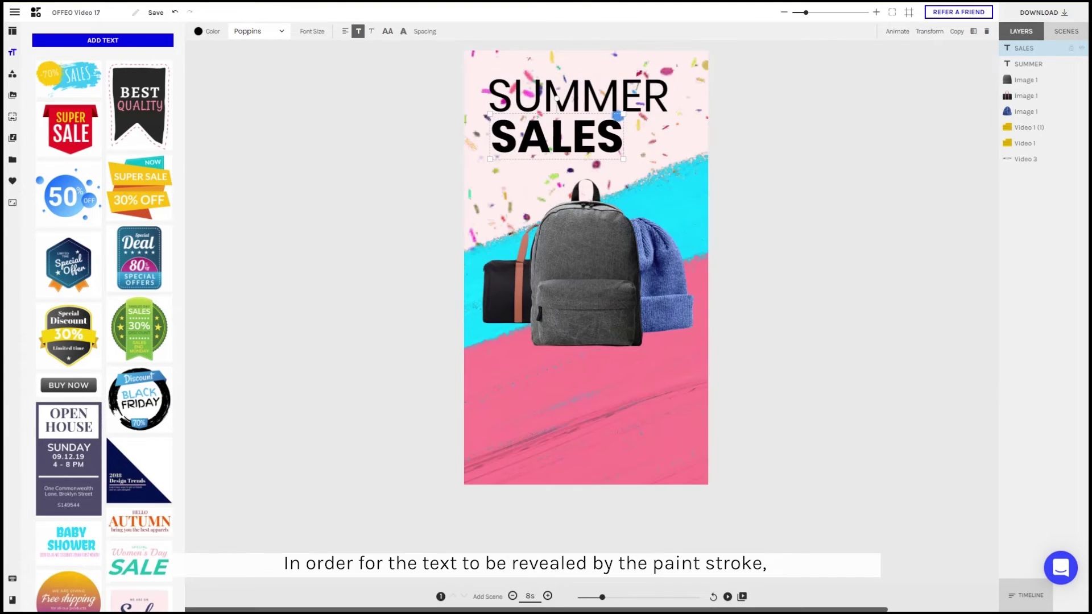
Colour the SALES text with the light pink project swatch.
{"action": "left_click", "coordinate": [198, 32]}
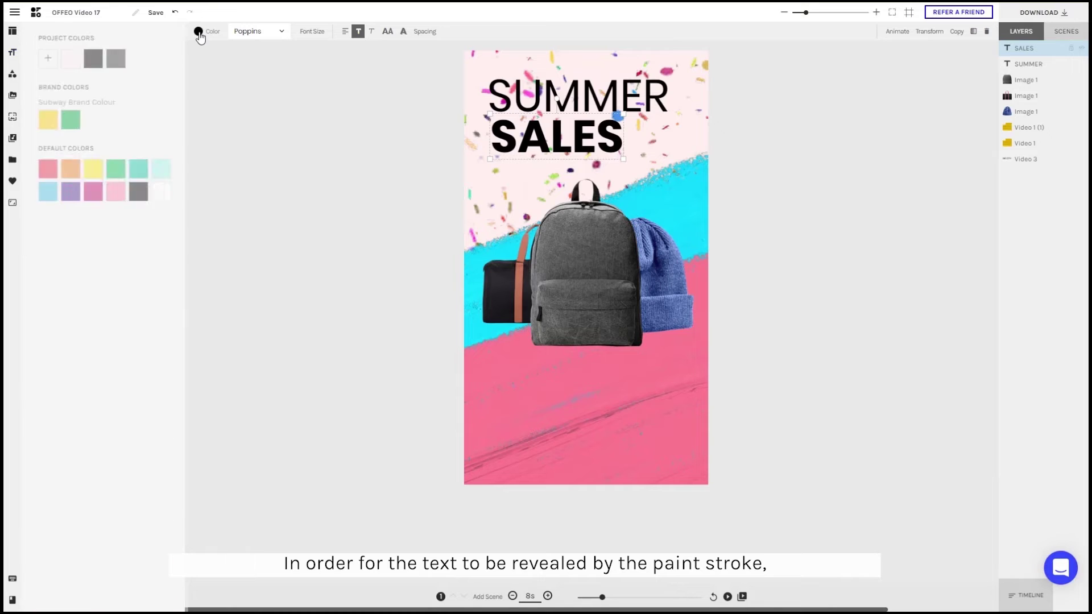
{"action": "left_click", "coordinate": [67, 69]}
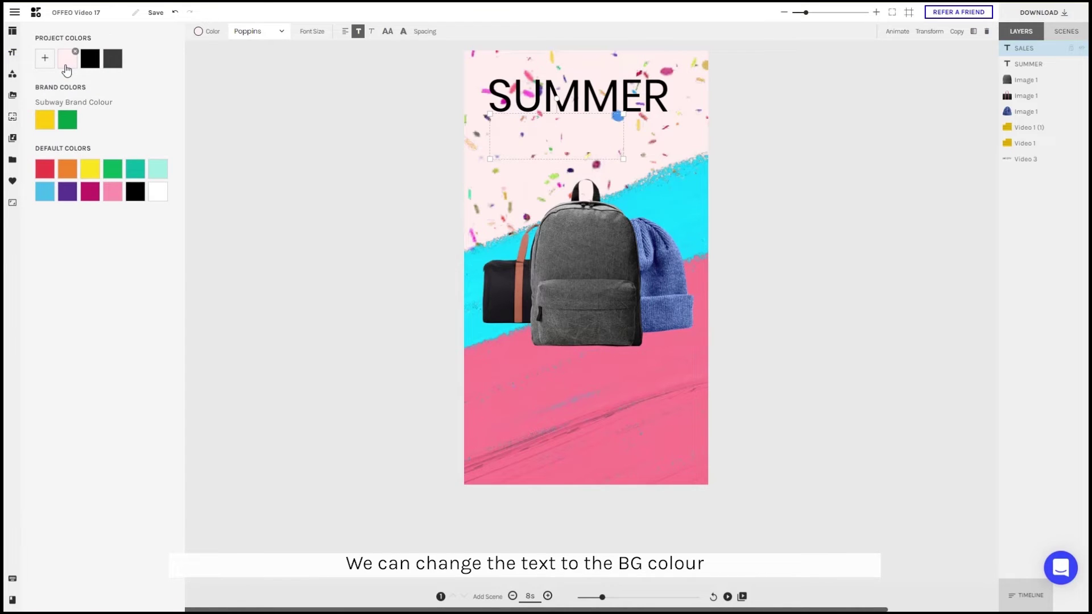
{"action": "left_click", "coordinate": [241, 184]}
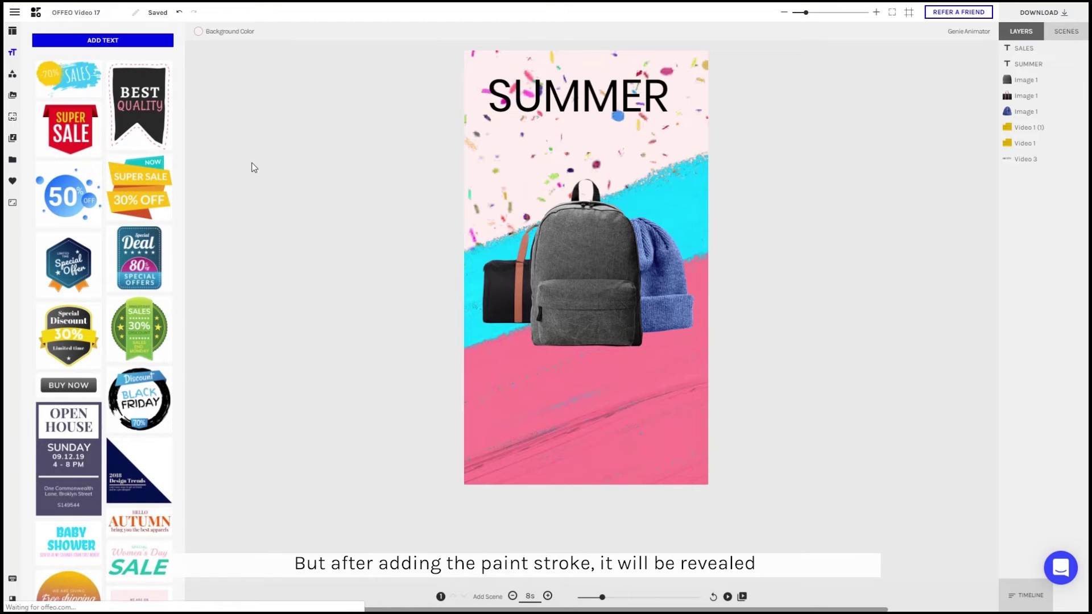
Add a paint stroke graphic onto the SALES line and send it behind the text.
{"action": "left_click", "coordinate": [13, 74]}
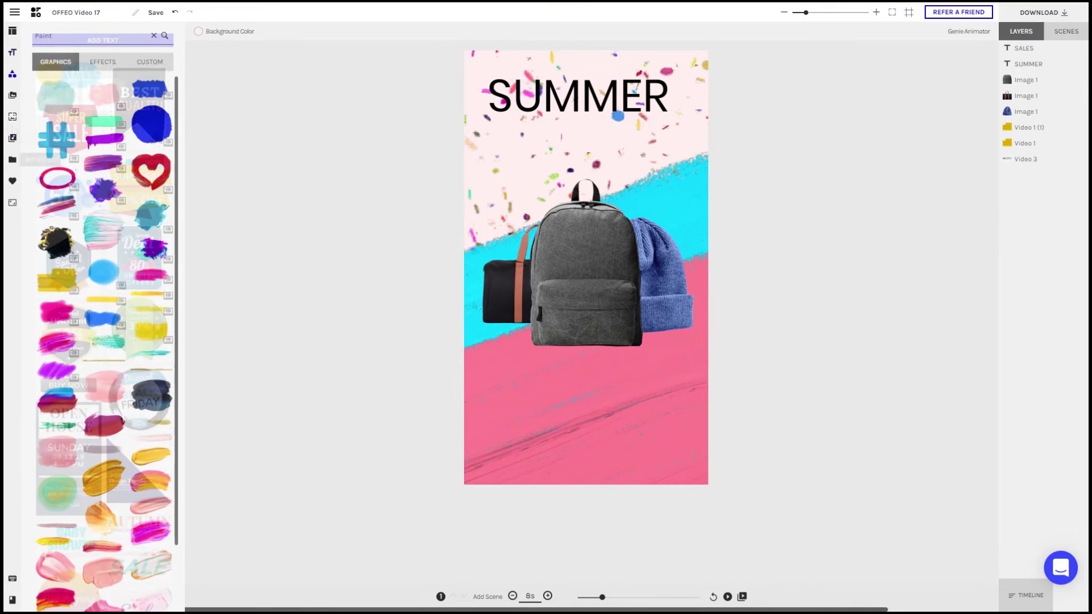
{"action": "left_click", "coordinate": [105, 131]}
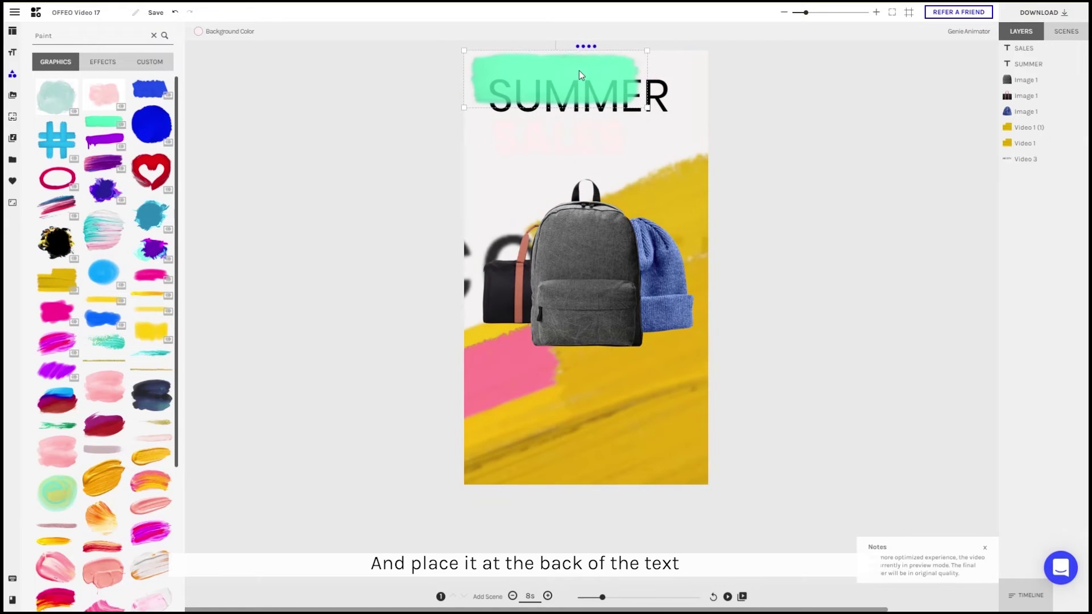
{"action": "left_click_drag", "start_coordinate": [588, 101], "coordinate": [585, 136]}
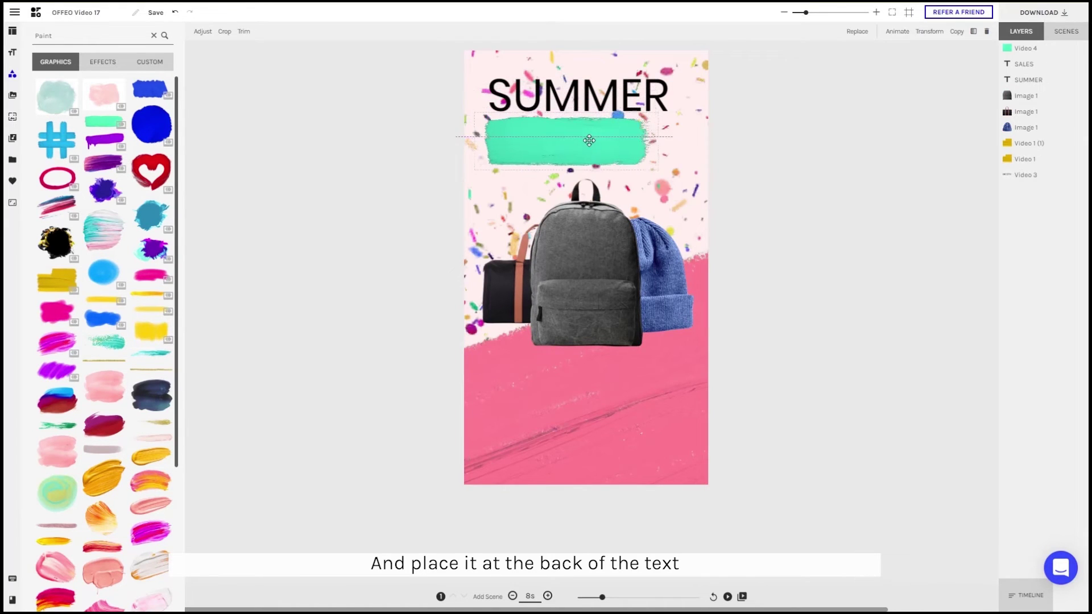
{"action": "key", "text": "ctrl+bracketleft"}
{"action": "key", "text": "ctrl+bracketleft"}
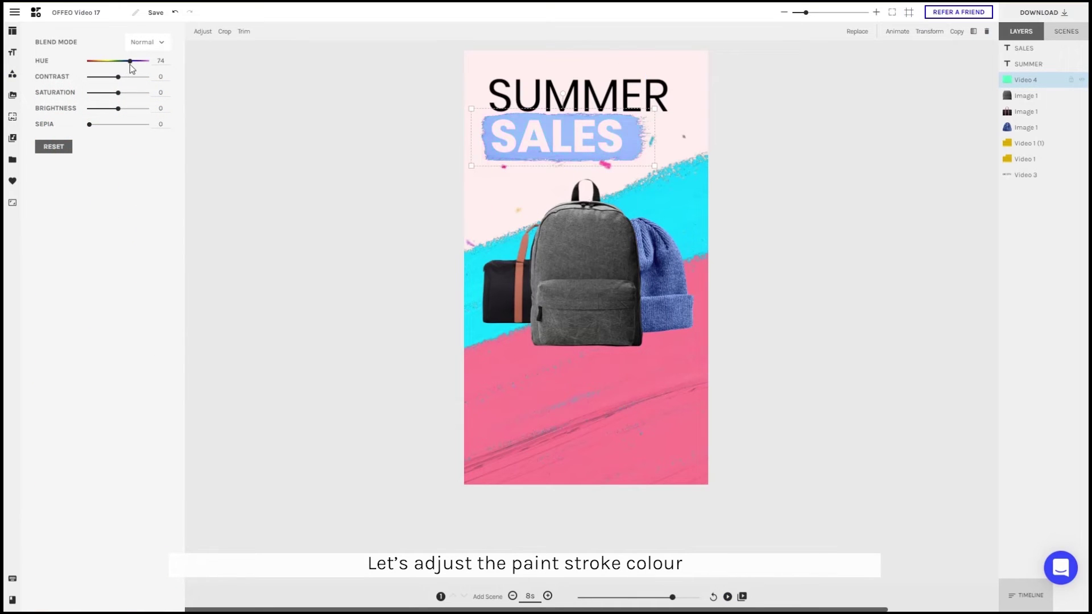
Give SUMMER and SALES a Light Speed entrance animation from the left.
{"action": "left_click", "coordinate": [350, 231]}
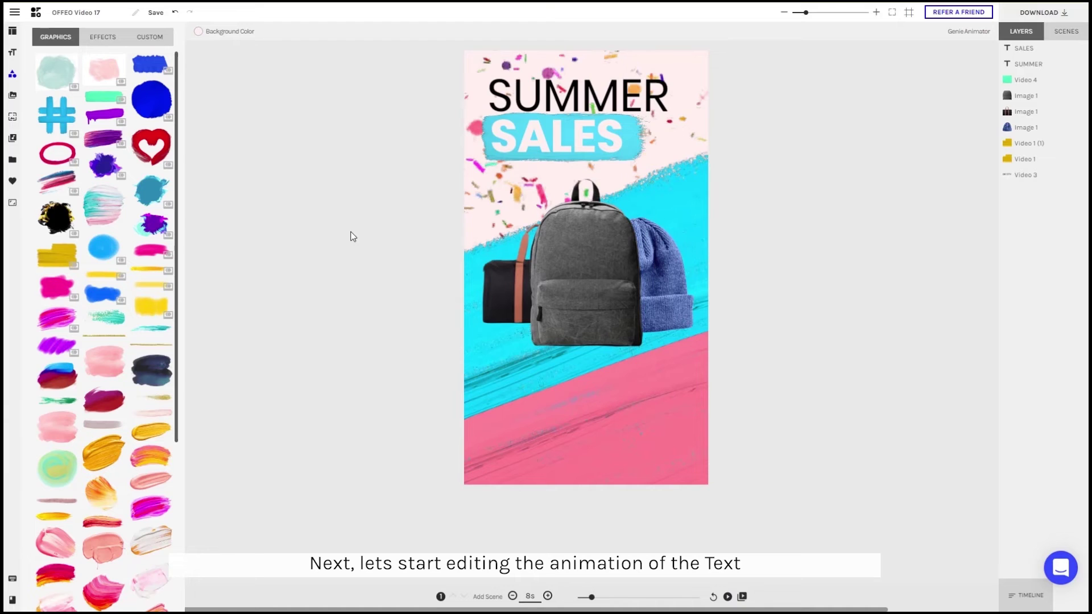
{"action": "left_click", "coordinate": [565, 98]}
{"action": "left_click", "coordinate": [897, 32]}
{"action": "left_click", "coordinate": [960, 76]}
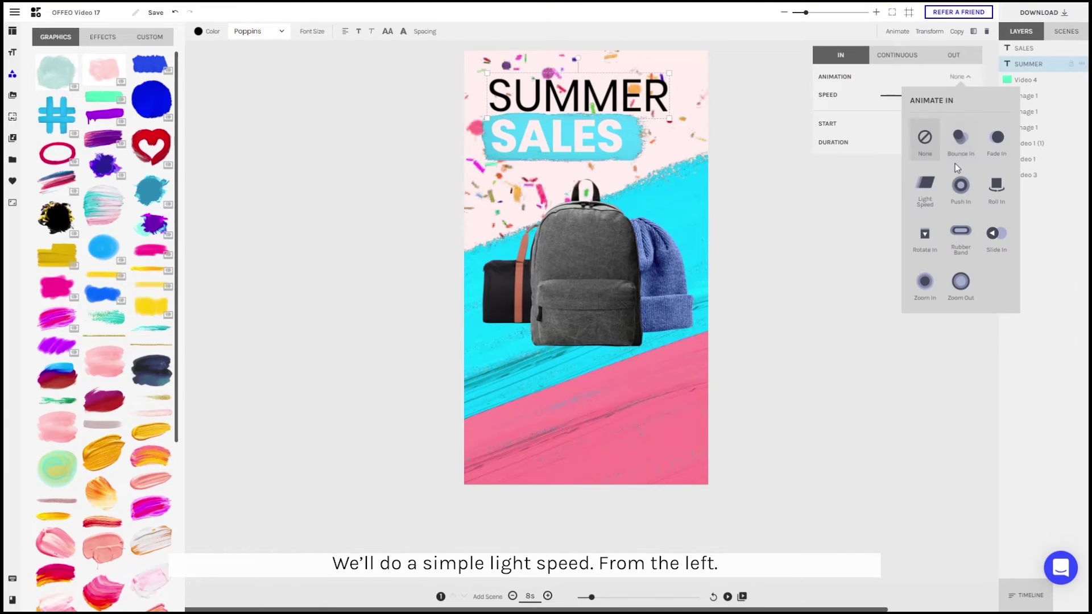
{"action": "left_click", "coordinate": [926, 197]}
{"action": "left_click", "coordinate": [868, 189]}
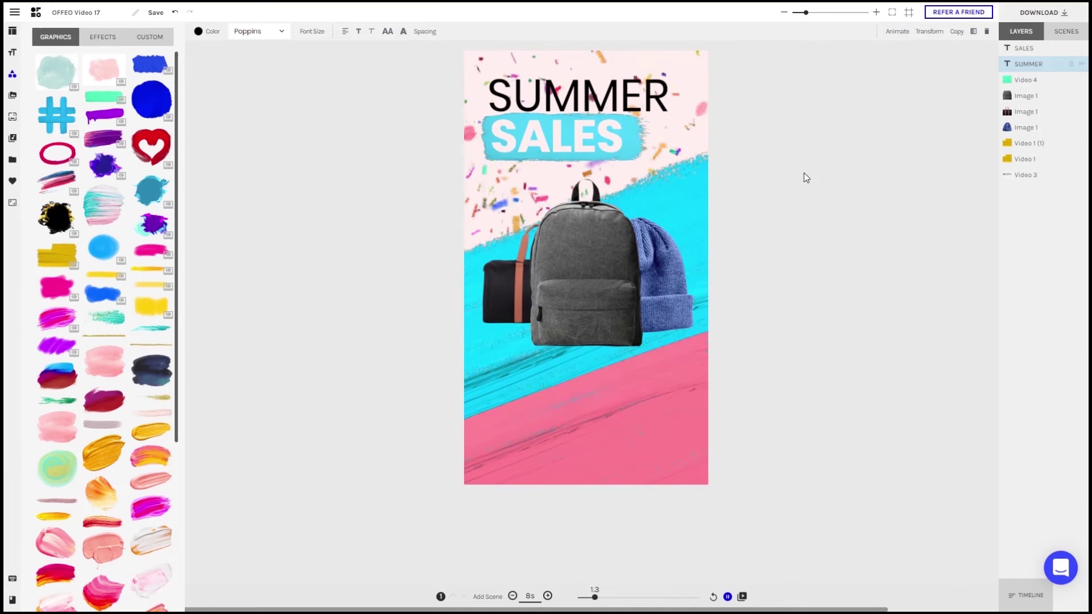
{"action": "left_click", "coordinate": [1024, 48]}
{"action": "left_click", "coordinate": [897, 31]}
{"action": "left_click", "coordinate": [960, 76]}
{"action": "left_click", "coordinate": [925, 188]}
{"action": "left_click", "coordinate": [868, 189]}
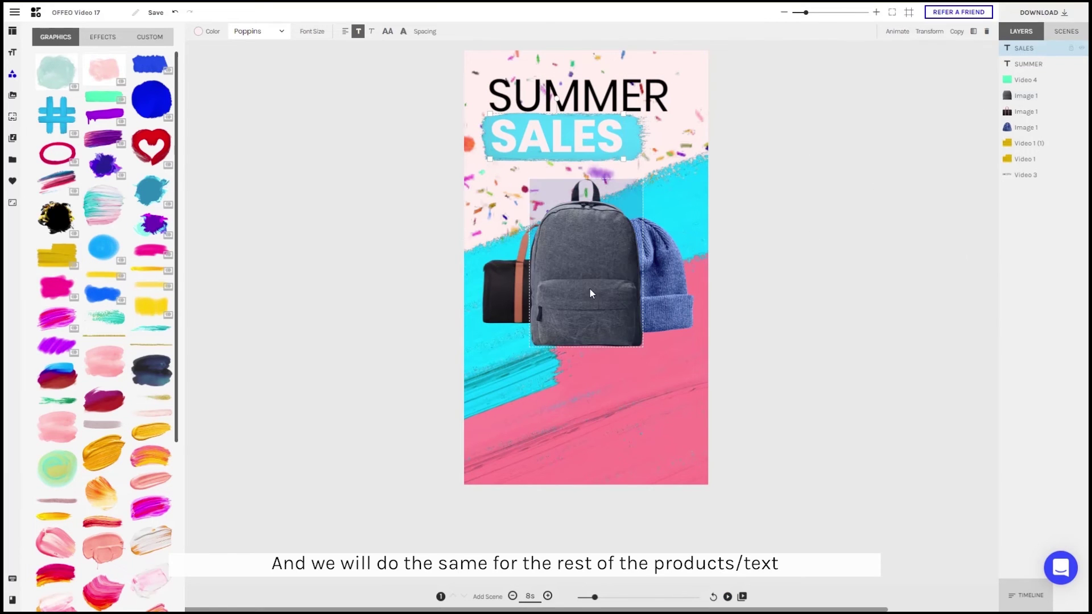
Give the backpack image a Light Speed entrance from the left, then select the hat.
{"action": "left_click", "coordinate": [1028, 96]}
{"action": "left_click", "coordinate": [897, 31]}
{"action": "left_click", "coordinate": [960, 76]}
{"action": "left_click", "coordinate": [924, 188]}
{"action": "left_click", "coordinate": [869, 189]}
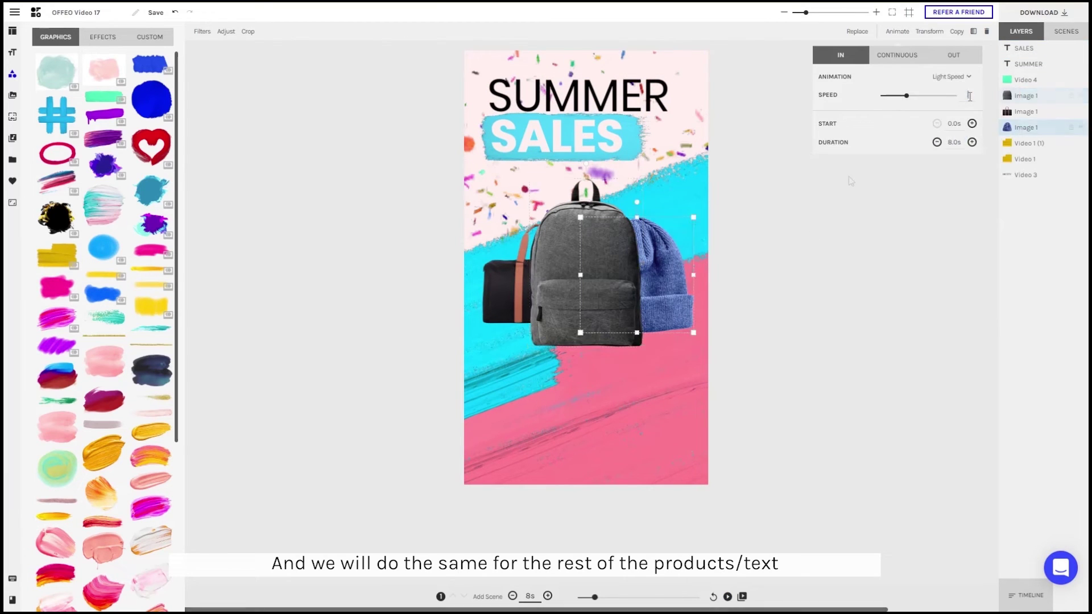
{"action": "left_click", "coordinate": [1025, 128]}
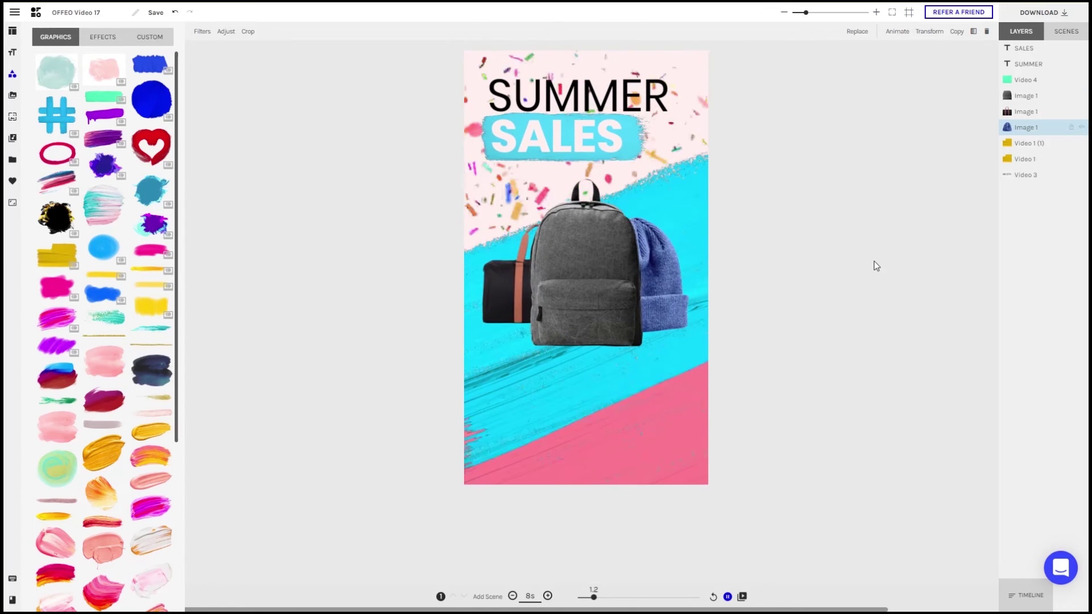
Add the blue wave graphic from the IG Stories collection to the bottom of the story.
{"action": "left_click", "coordinate": [301, 216]}
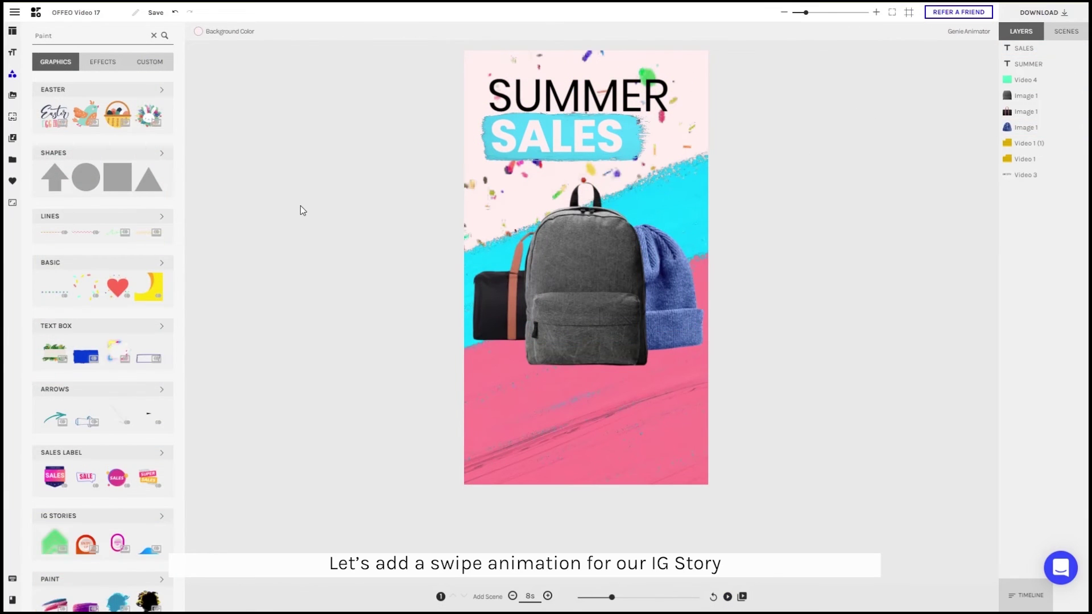
{"action": "scroll", "coordinate": [128, 281], "scroll_direction": "down", "scroll_amount": 5}
{"action": "scroll", "coordinate": [127, 281], "scroll_direction": "up", "scroll_amount": 5}
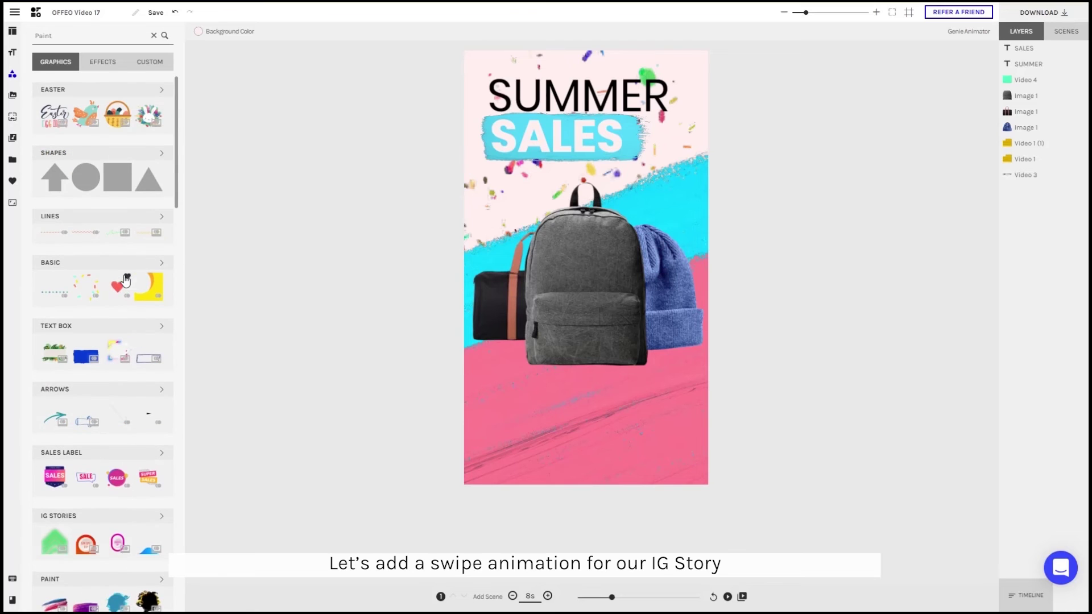
{"action": "left_click", "coordinate": [54, 519]}
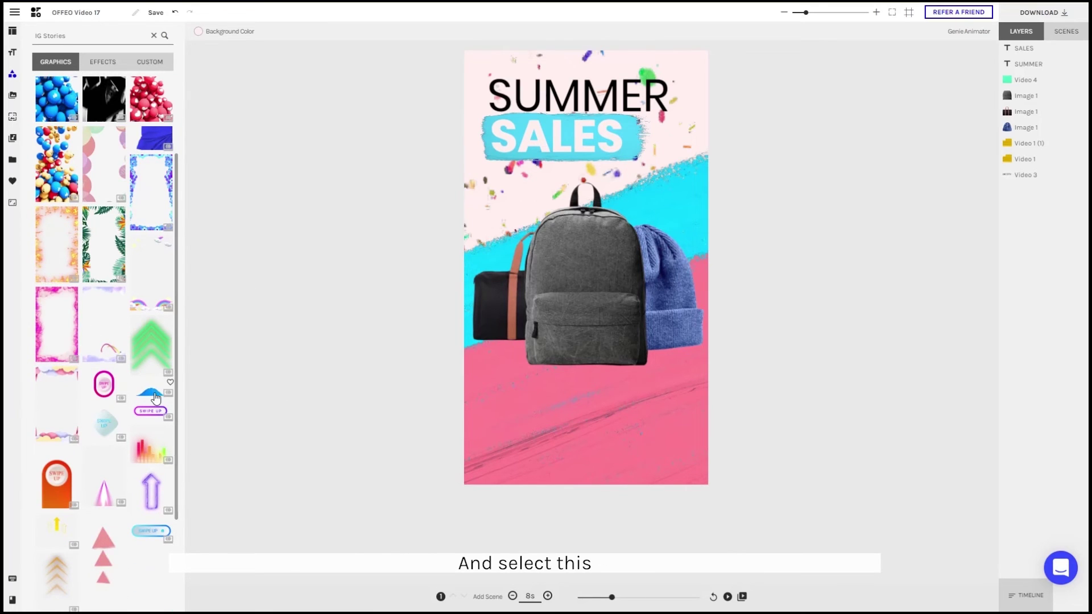
{"action": "left_click", "coordinate": [155, 397]}
Duplicate the SUMMER text and change the copy to 'Swipe up for more info'.
{"action": "left_click", "coordinate": [1028, 80]}
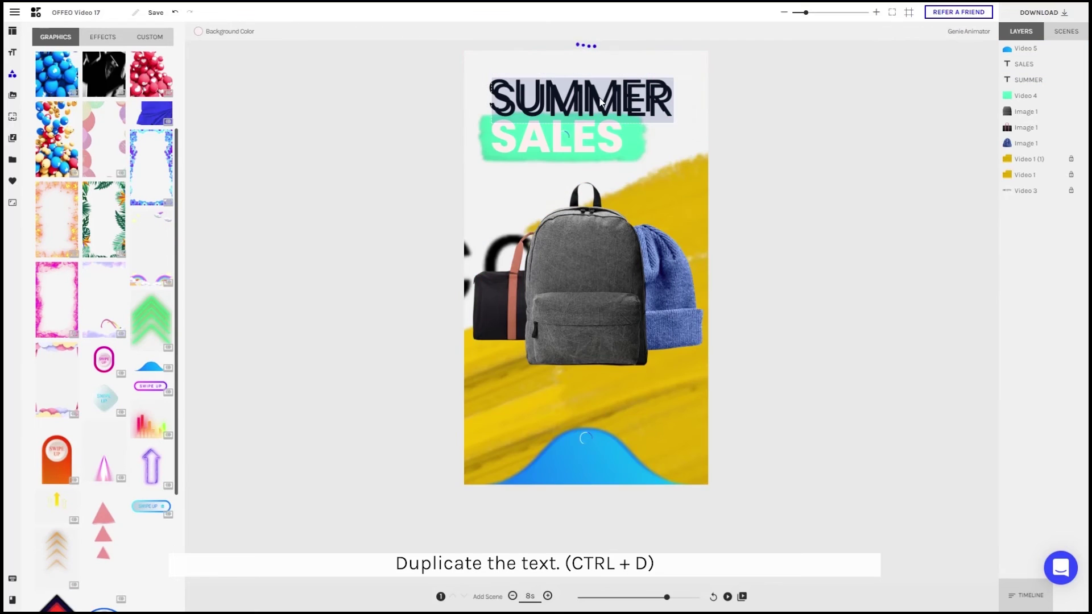
{"action": "key", "text": "ctrl+d"}
{"action": "double_click", "coordinate": [603, 392]}
{"action": "type", "text": "swipe u"}
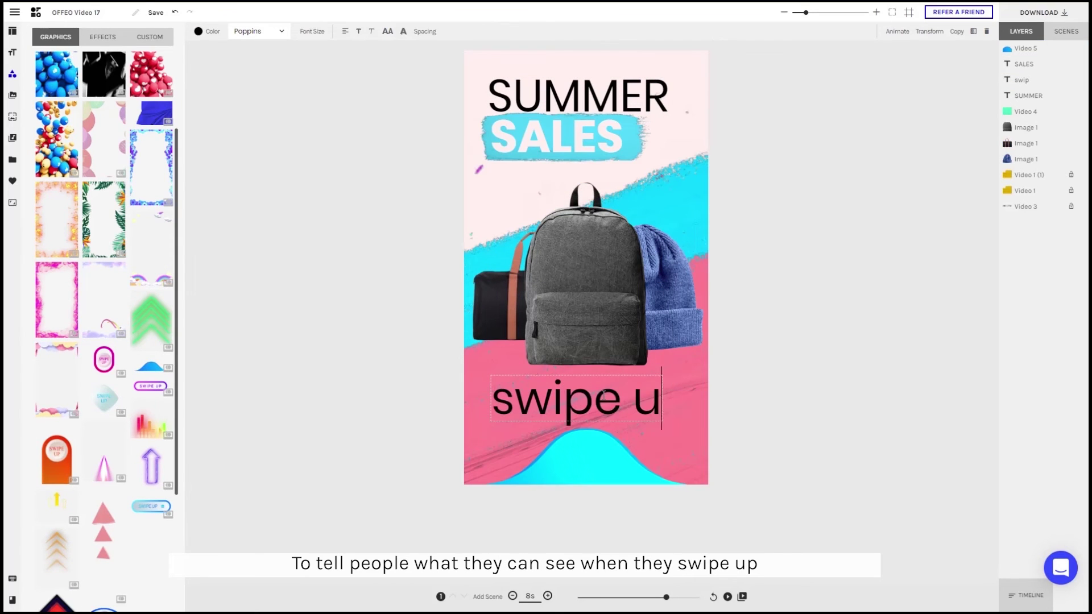
{"action": "type", "text": "p for more info"}
{"action": "key", "text": "Home"}
{"action": "key", "text": "Delete"}
{"action": "type", "text": "S"}
{"action": "key", "text": "ctrl+a"}
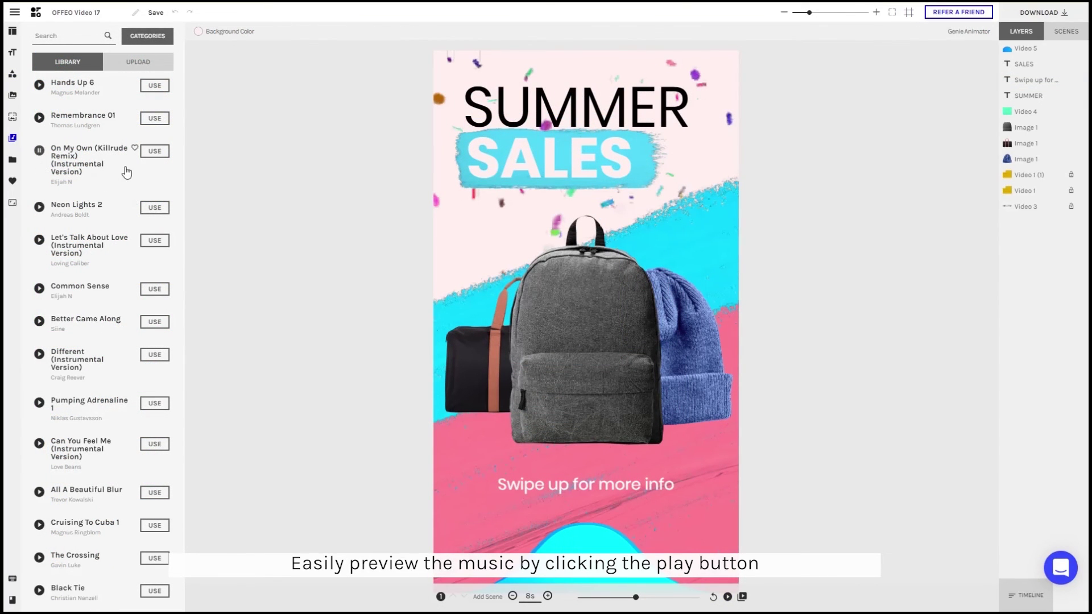
Choose Neon Lights 2 from the music library as the story's soundtrack.
{"action": "left_click", "coordinate": [157, 213]}
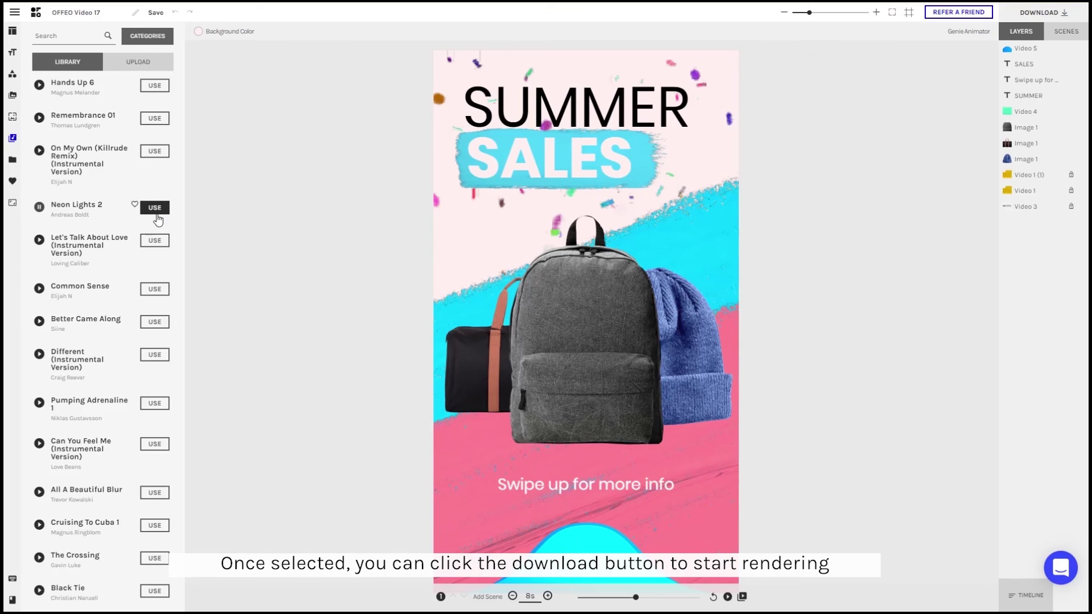
Open the Preview/Download dialog from the DOWNLOAD button at the top right.
{"action": "left_click", "coordinate": [1041, 14]}
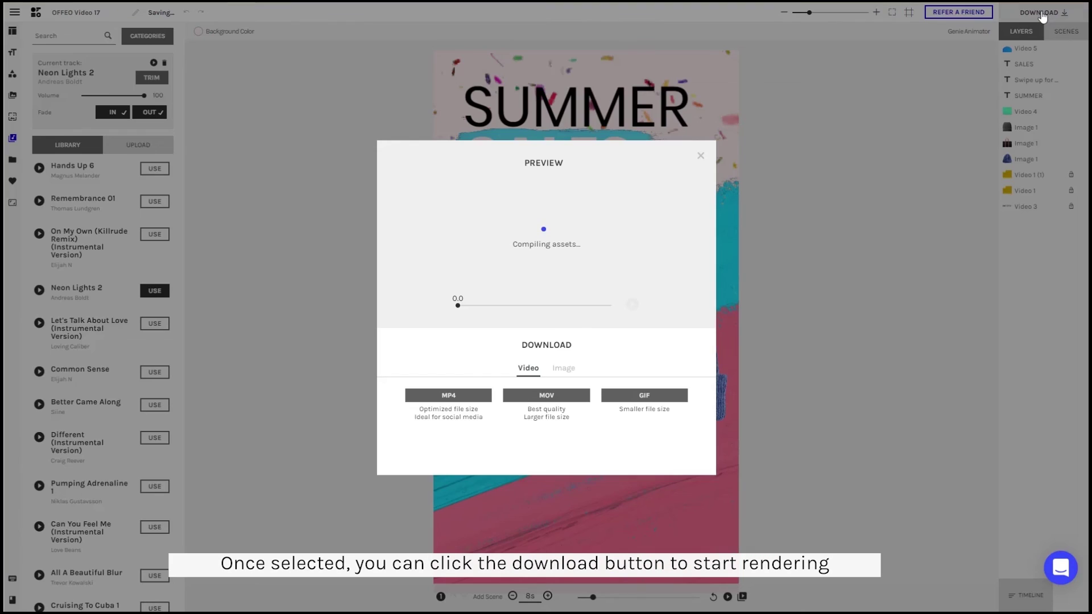